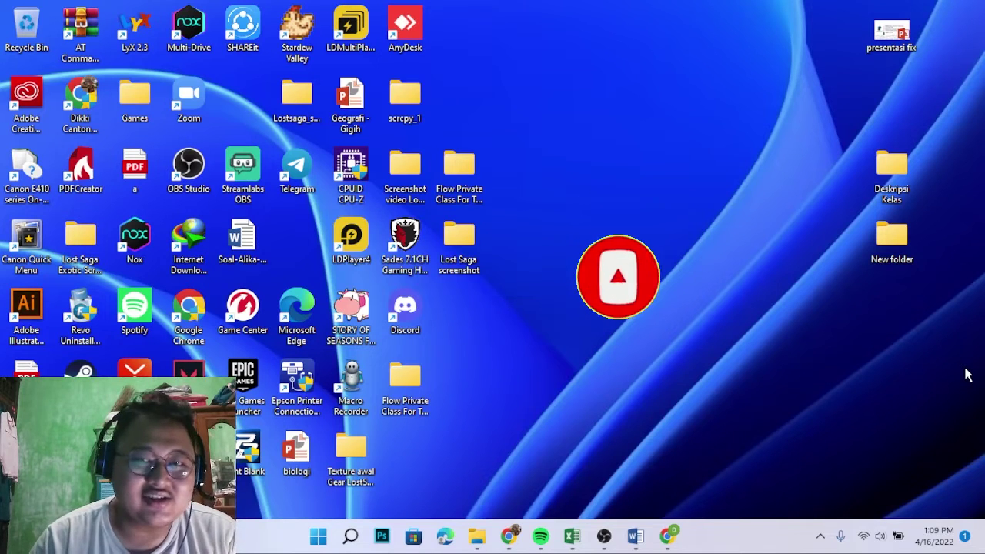
Step: In Book1, enter the title REGISTRASI MURID and merge and centre it across B3:E3
{"action": "mouse_move", "coordinate": [572, 536]}
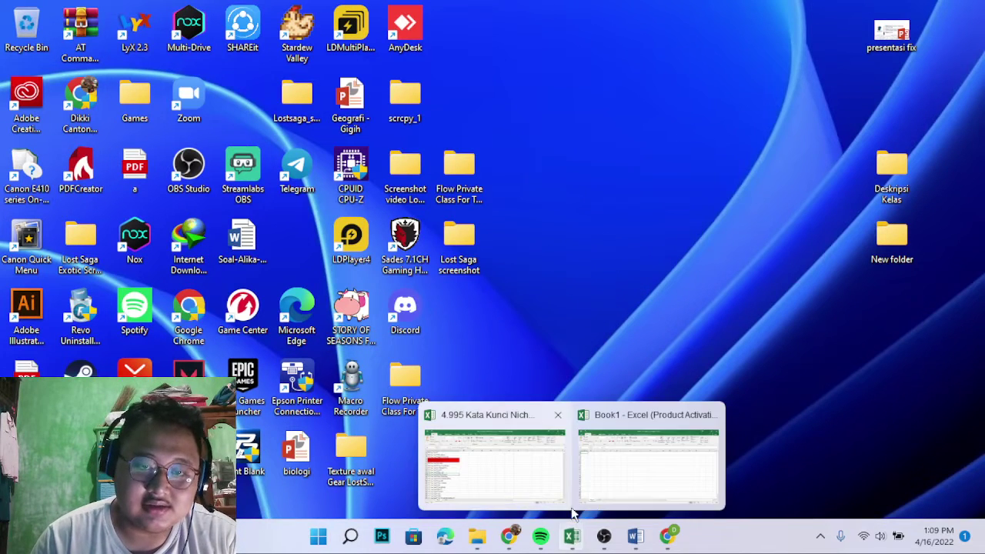
{"action": "left_click", "coordinate": [624, 466]}
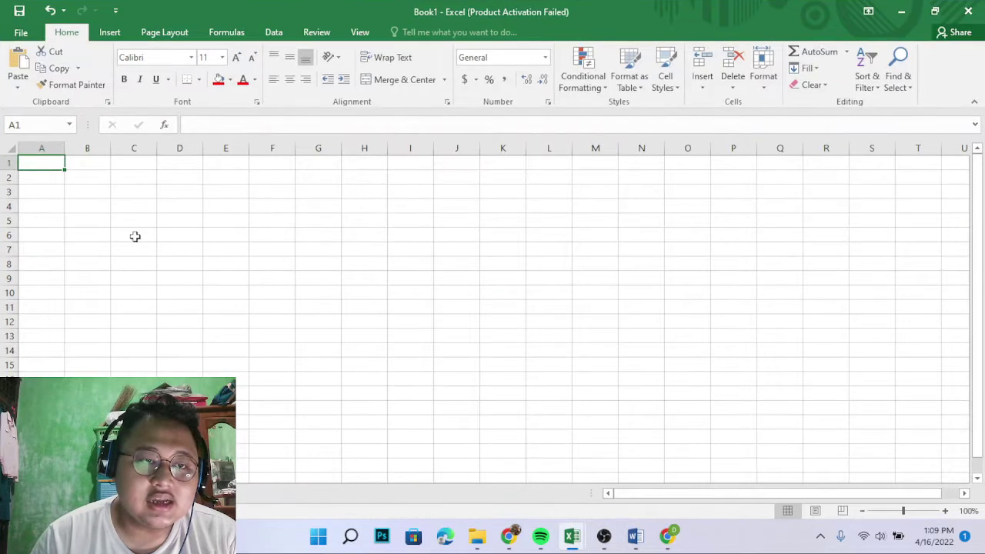
{"action": "left_click", "coordinate": [133, 195]}
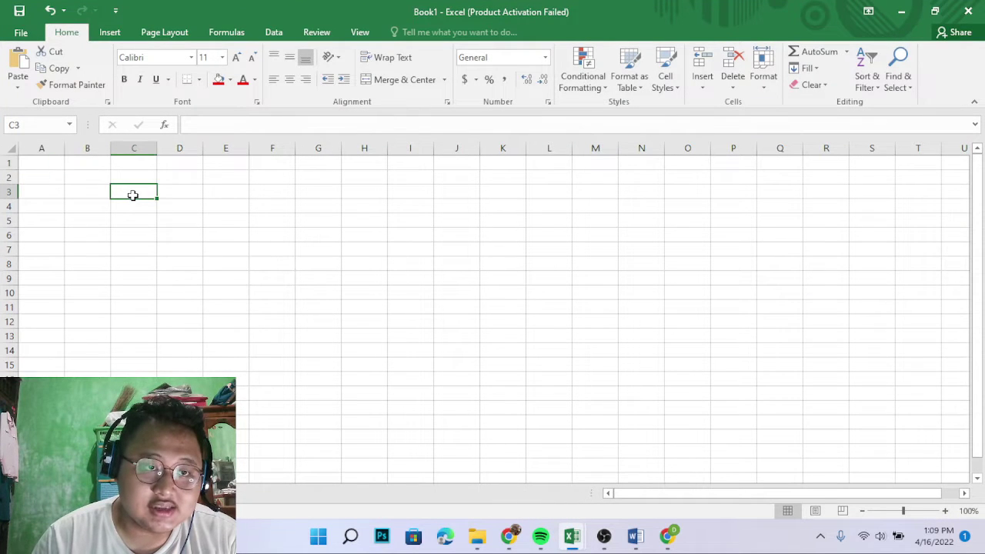
{"action": "type", "text": "rE"}
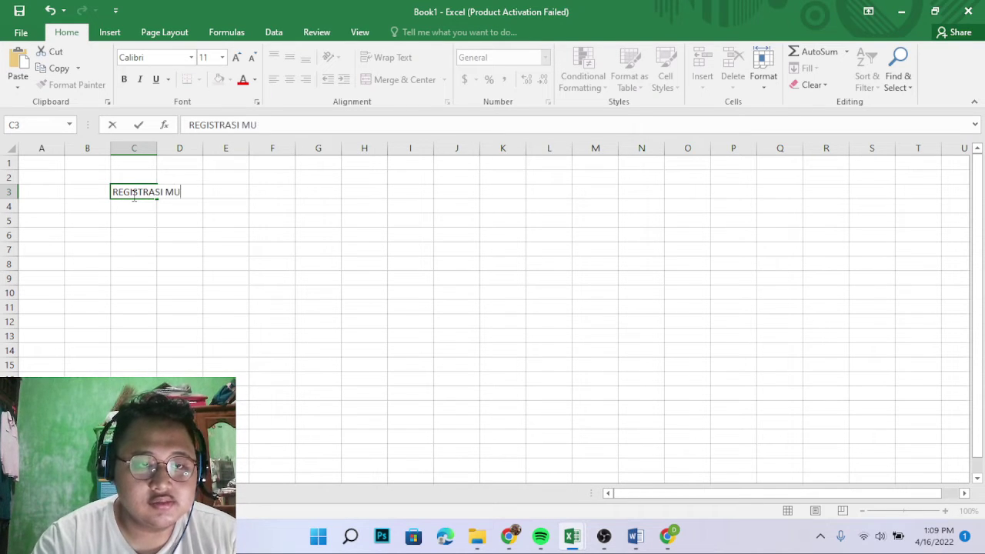
{"action": "key", "text": "Return"}
{"action": "left_click_drag", "start_coordinate": [87, 192], "coordinate": [225, 192]}
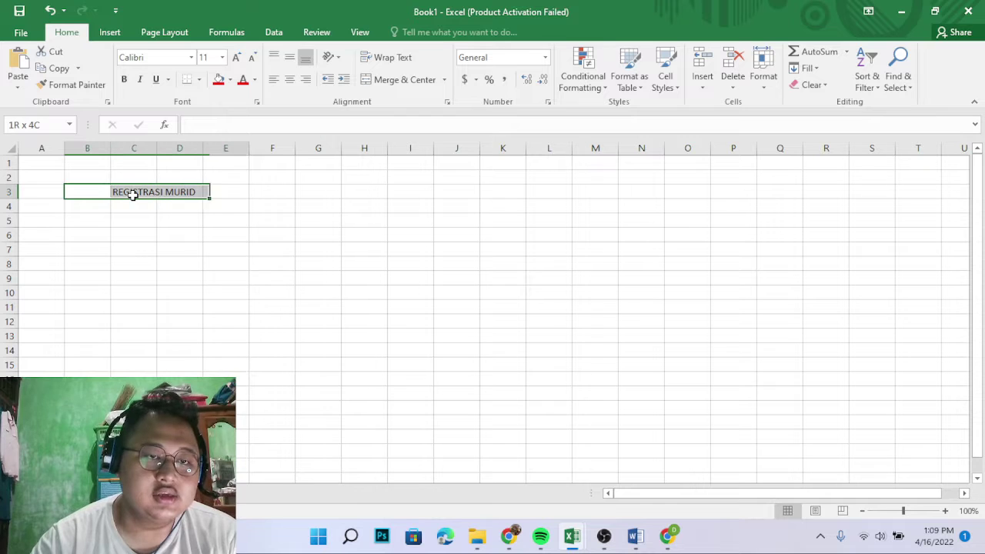
{"action": "left_click", "coordinate": [393, 80]}
Step: Enter the headers NO, NAMA, KELAS and JUMLAH in B4:E4
{"action": "left_click", "coordinate": [93, 210]}
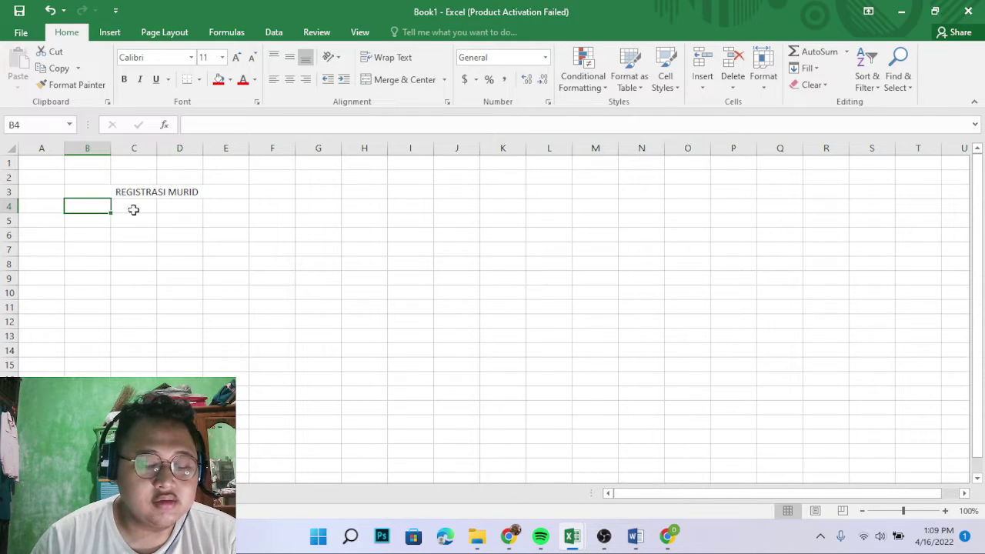
{"action": "type", "text": "no"}
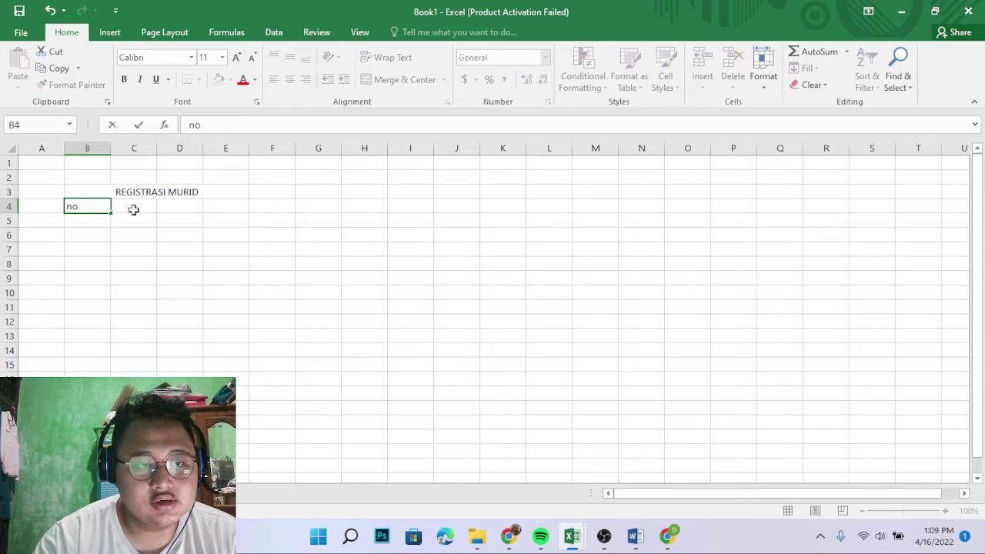
{"action": "key", "text": "Return"}
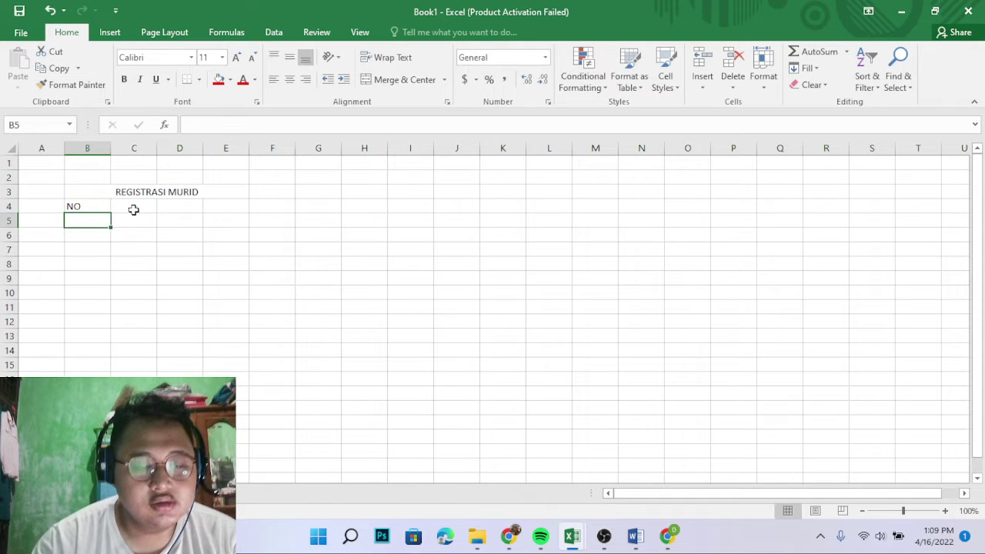
{"action": "left_click", "coordinate": [133, 209]}
{"action": "type", "text": "NAMA"}
{"action": "key", "text": "Return"}
{"action": "key", "text": "Right"}
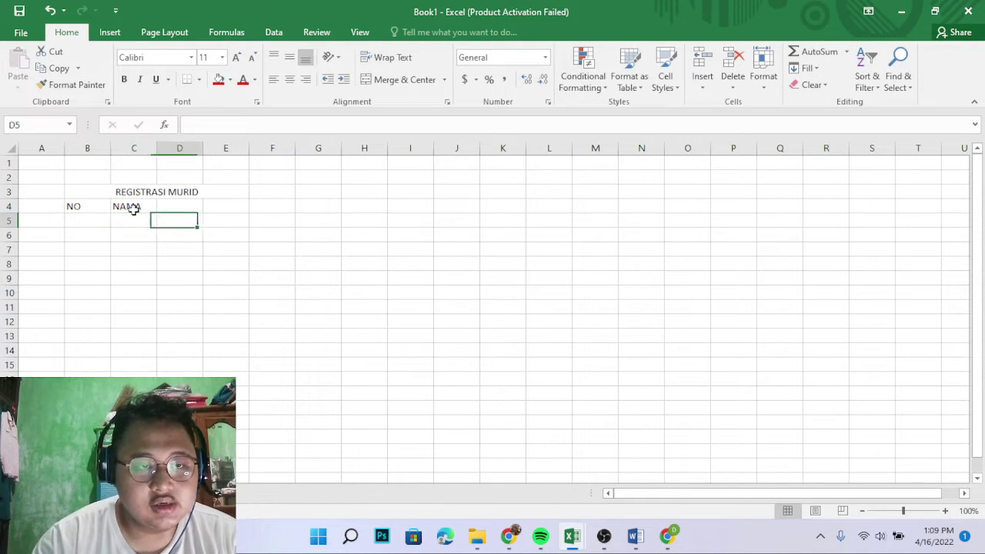
{"action": "key", "text": "Up"}
{"action": "type", "text": "KELAS"}
{"action": "key", "text": "Return"}
{"action": "key", "text": "Right"}
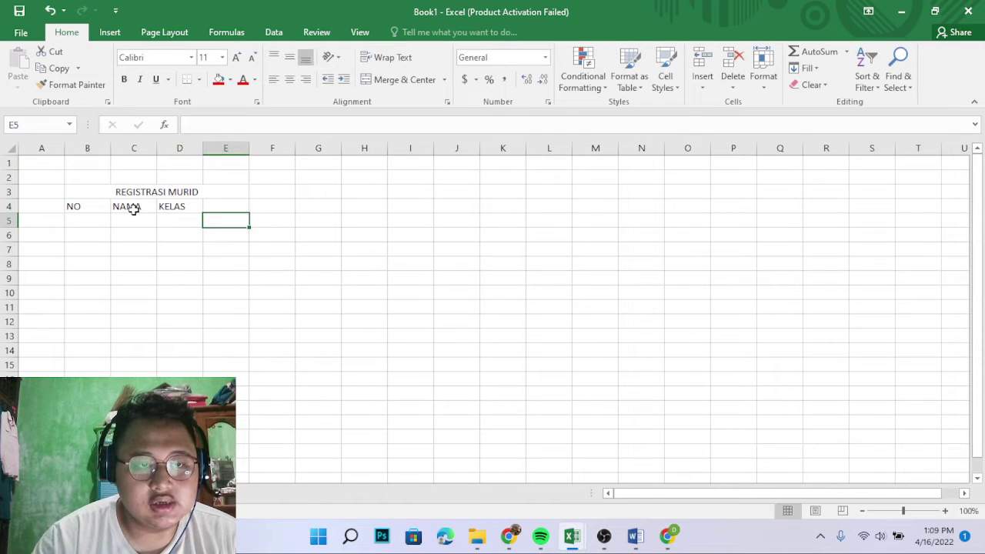
{"action": "key", "text": "Up"}
{"action": "type", "text": "JUMLAH"}
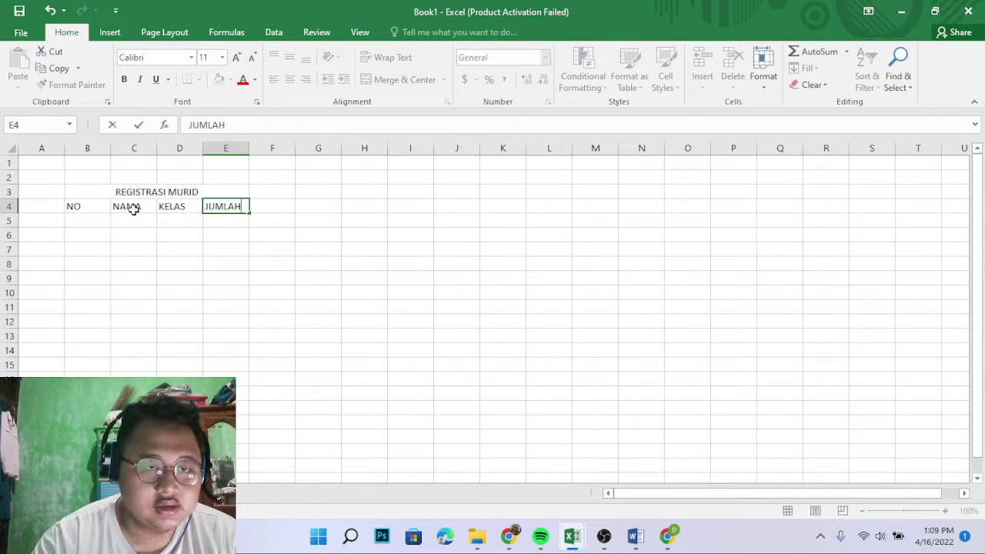
{"action": "key", "text": "Return"}
Step: Number the student rows 1 to 5 under NO in B5:B9
{"action": "key", "text": "Left"}
{"action": "key", "text": "Left"}
{"action": "key", "text": "Left"}
{"action": "type", "text": "1 2 3"}
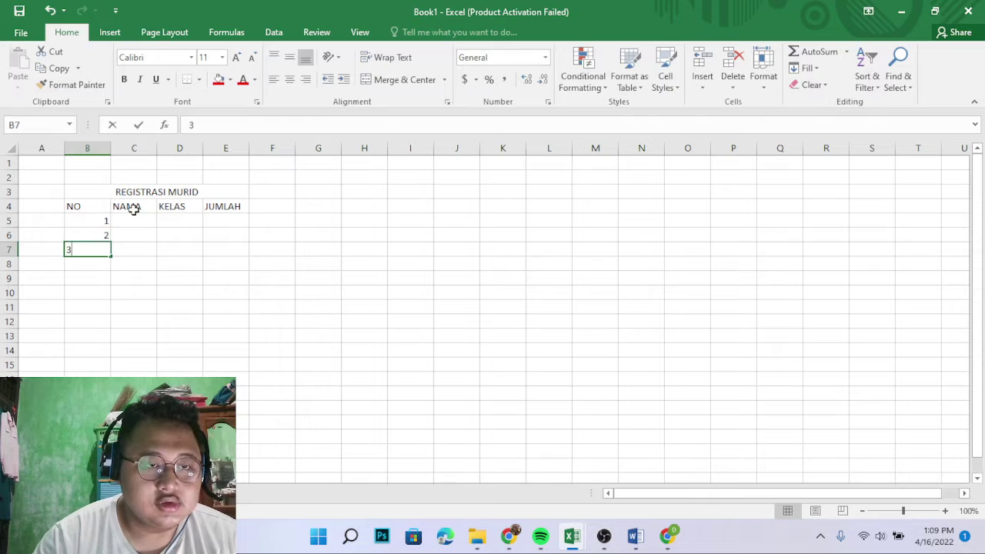
{"action": "type", "text": " 4"}
{"action": "key", "text": "ctrl+Return"}
{"action": "key", "text": "Down"}
{"action": "type", "text": "5"}
{"action": "key", "text": "Right"}
Step: Enter the names ANDI, RANDI, YUDI, JAKI and LIPA under NAMA
{"action": "key", "text": "Up"}
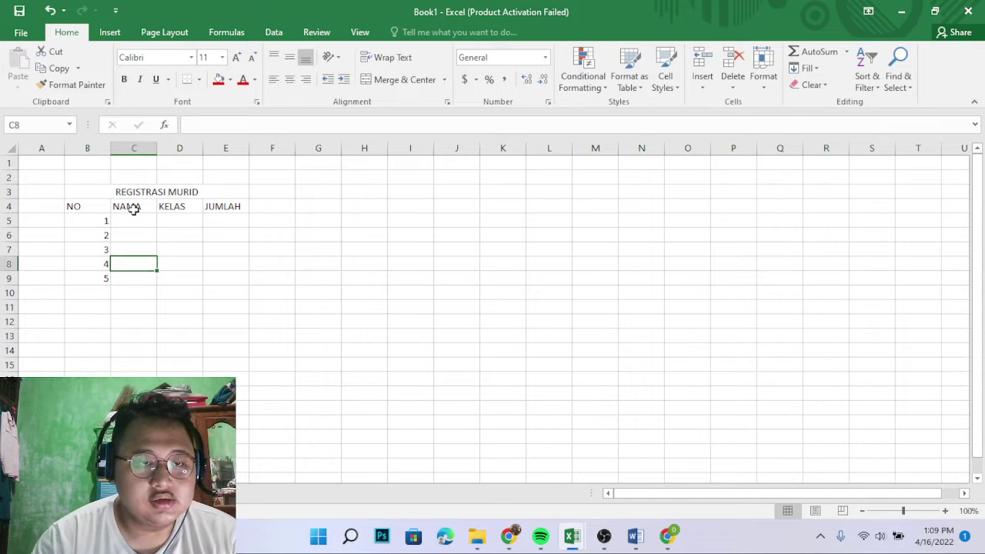
{"action": "key", "text": "Up"}
{"action": "key", "text": "Up"}
{"action": "key", "text": "Up"}
{"action": "type", "text": "ANDI"}
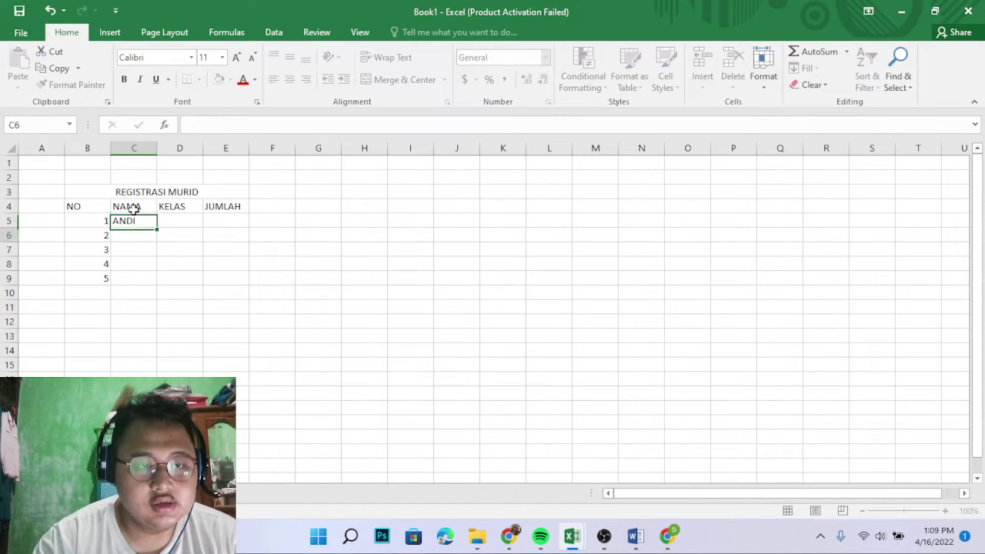
{"action": "key", "text": "Return"}
{"action": "type", "text": "RANDI"}
{"action": "key", "text": "Return"}
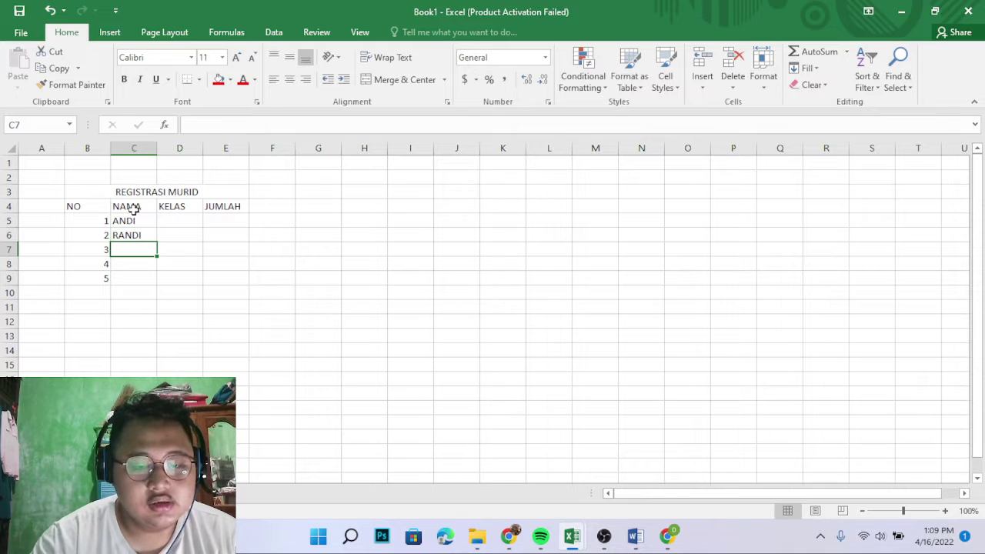
{"action": "type", "text": "YUDI"}
{"action": "key", "text": "Return"}
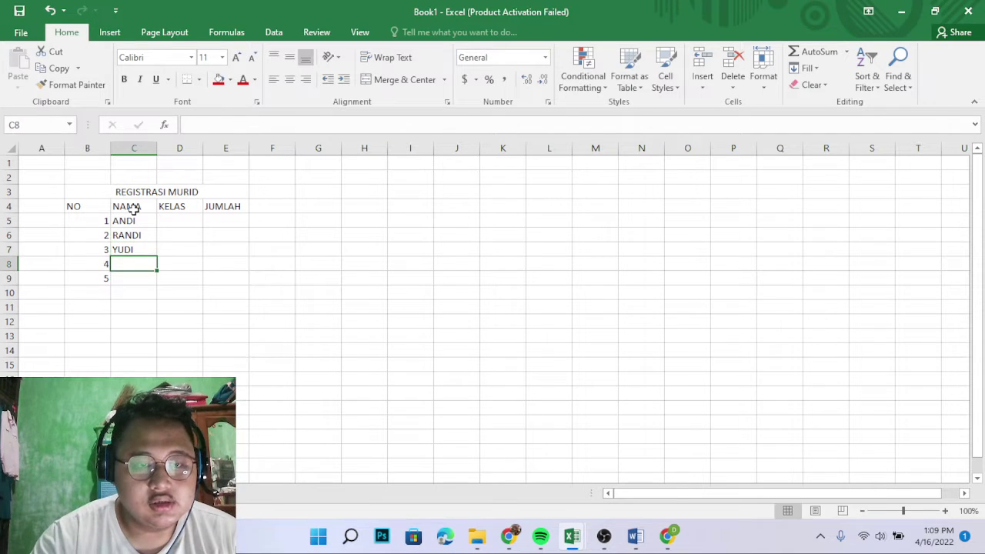
{"action": "type", "text": "JAKI"}
{"action": "key", "text": "Return"}
{"action": "type", "text": "L"}
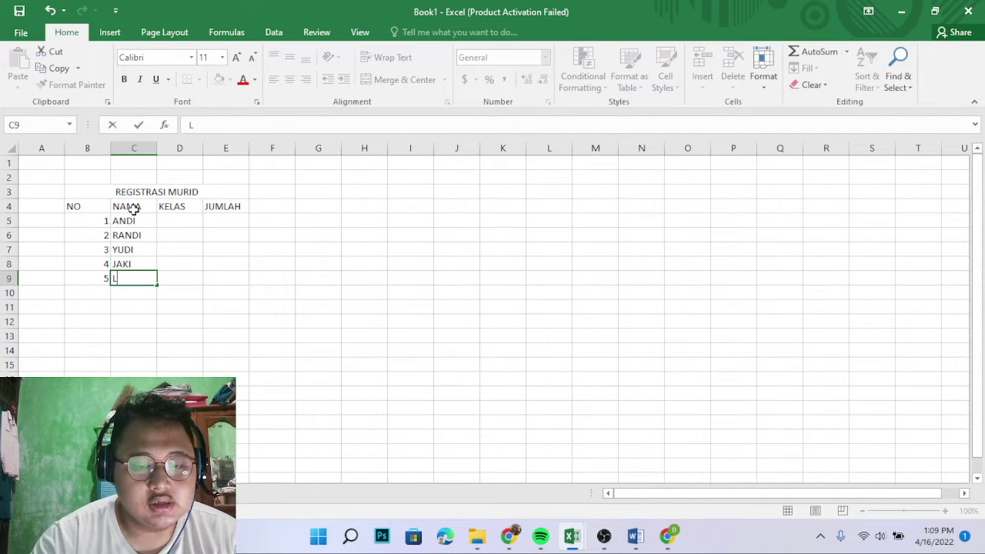
{"action": "key", "text": "Return"}
Step: Fill in the KELAS values for the five students, ending with 10 for LIPA
{"action": "key", "text": "Right"}
{"action": "key", "text": "Up"}
{"action": "key", "text": "Up"}
{"action": "key", "text": "Up"}
{"action": "key", "text": "Up"}
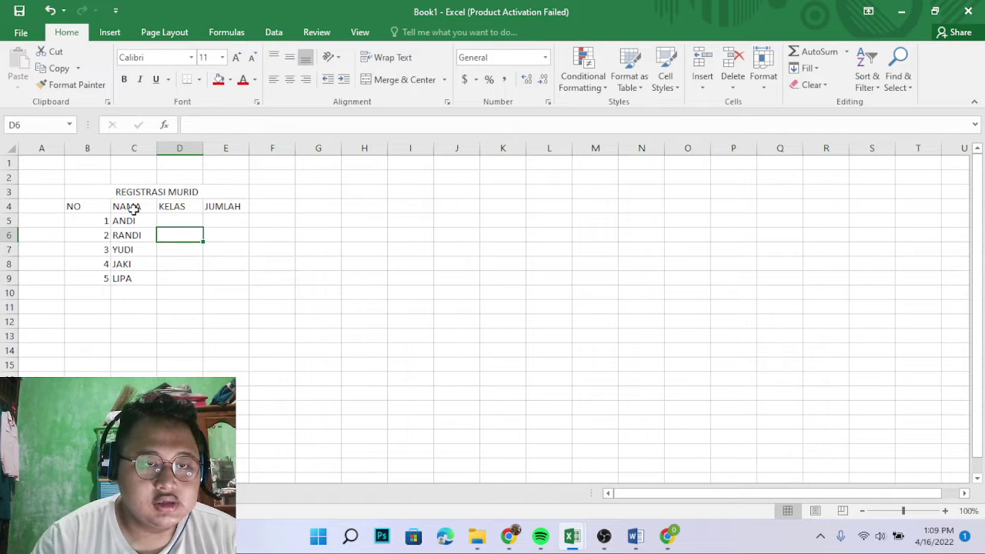
{"action": "key", "text": "Up"}
{"action": "key", "text": "Up"}
{"action": "key", "text": "Down"}
{"action": "type", "text": "8"}
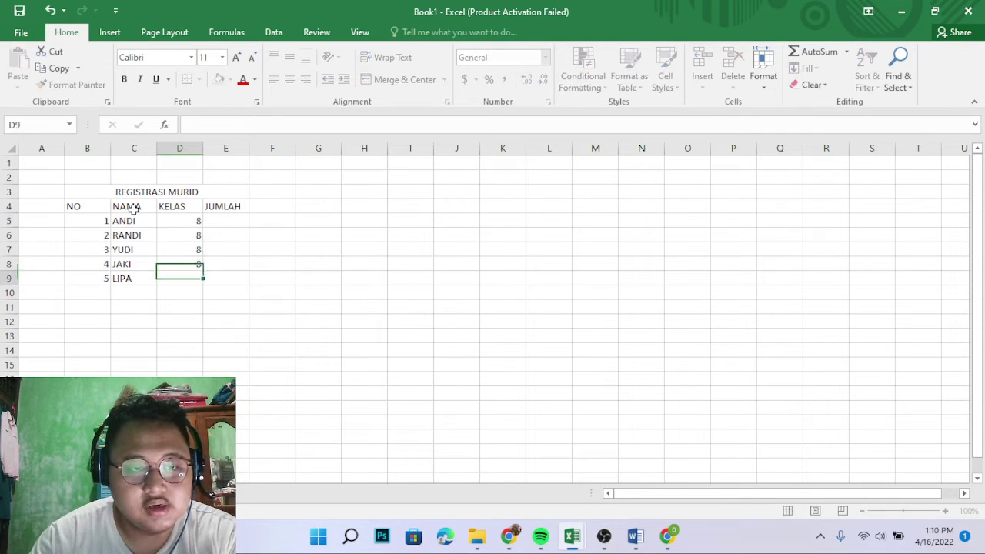
{"action": "type", "text": " 8 8 8 8"}
{"action": "key", "text": "Up"}
{"action": "key", "text": "Up"}
{"action": "key", "text": "Up"}
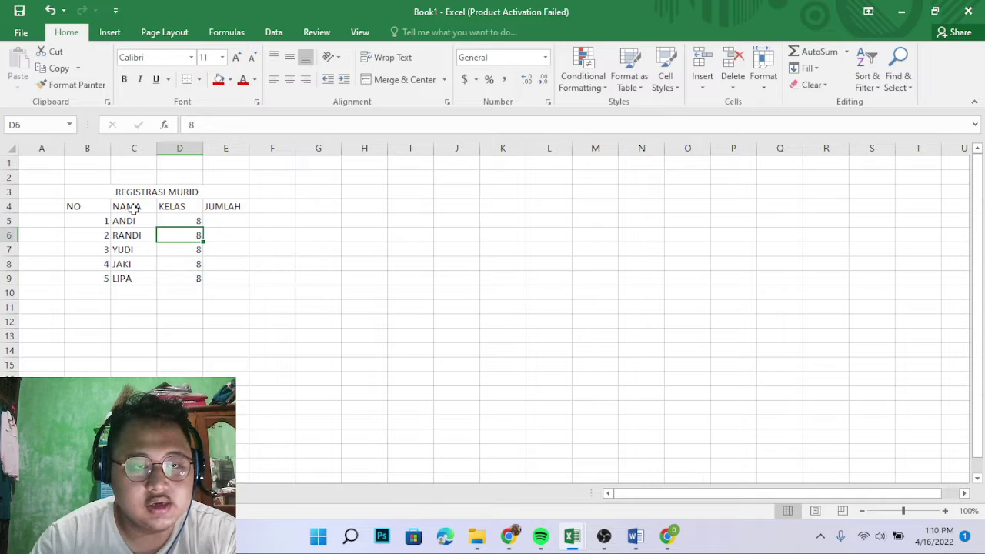
{"action": "type", "text": "9 "}
{"action": "type", "text": "6 "}
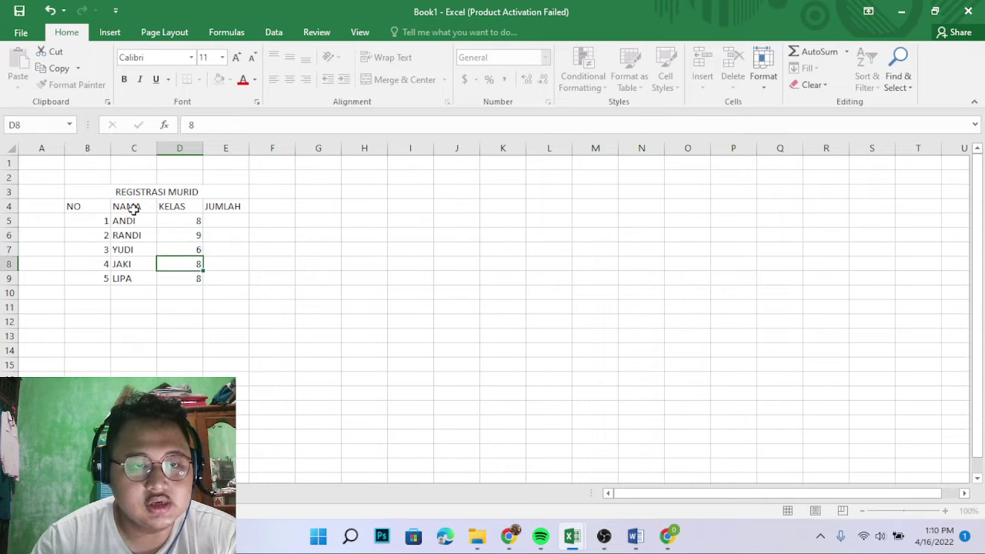
{"action": "type", "text": "7 "}
{"action": "type", "text": "10"}
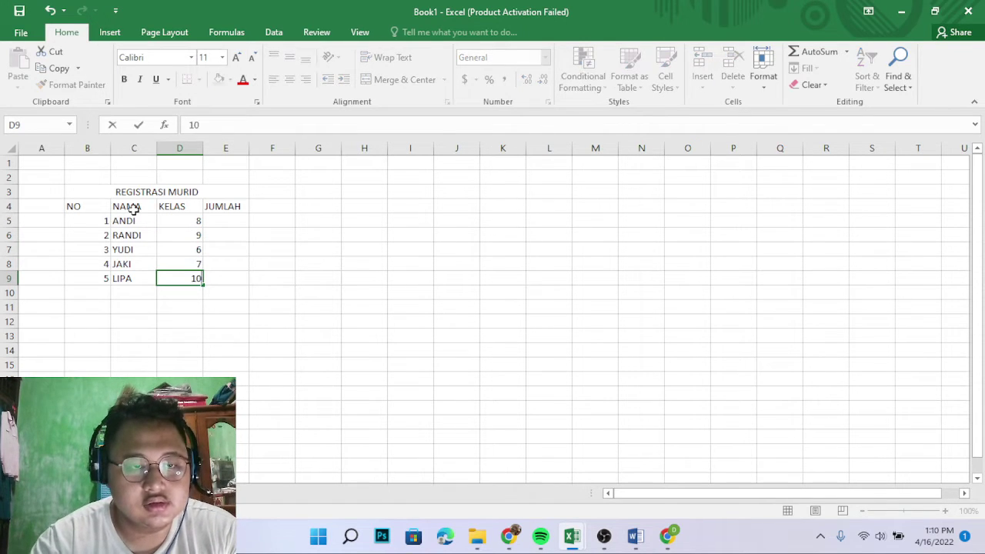
{"action": "key", "text": "Return"}
Step: Fill the JUMLAH column from 90 for ANDI down to 21 for LIPA
{"action": "key", "text": "Right"}
{"action": "key", "text": "Up"}
{"action": "key", "text": "Up"}
{"action": "key", "text": "Up"}
{"action": "key", "text": "Up"}
{"action": "key", "text": "Up"}
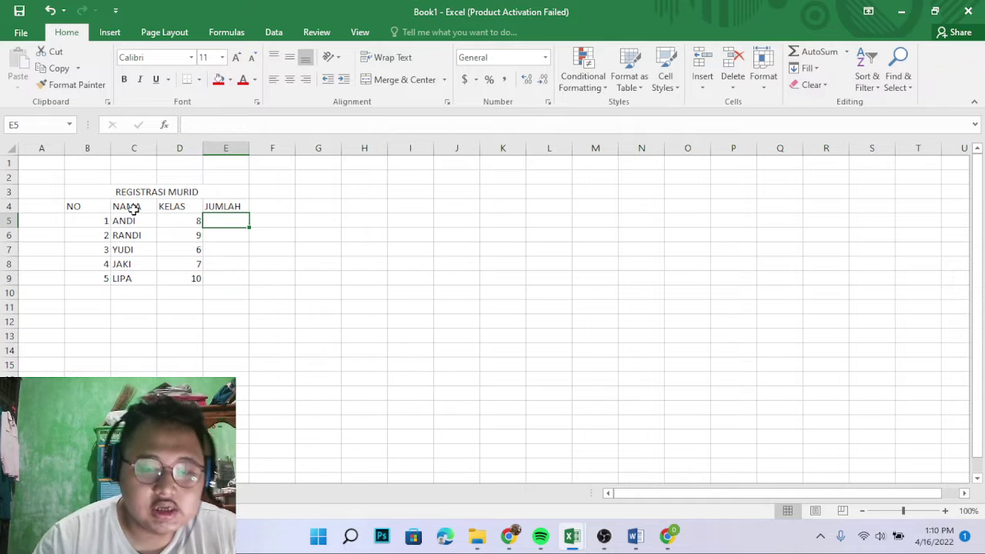
{"action": "type", "text": "90"}
{"action": "key", "text": "Return"}
{"action": "type", "text": "91"}
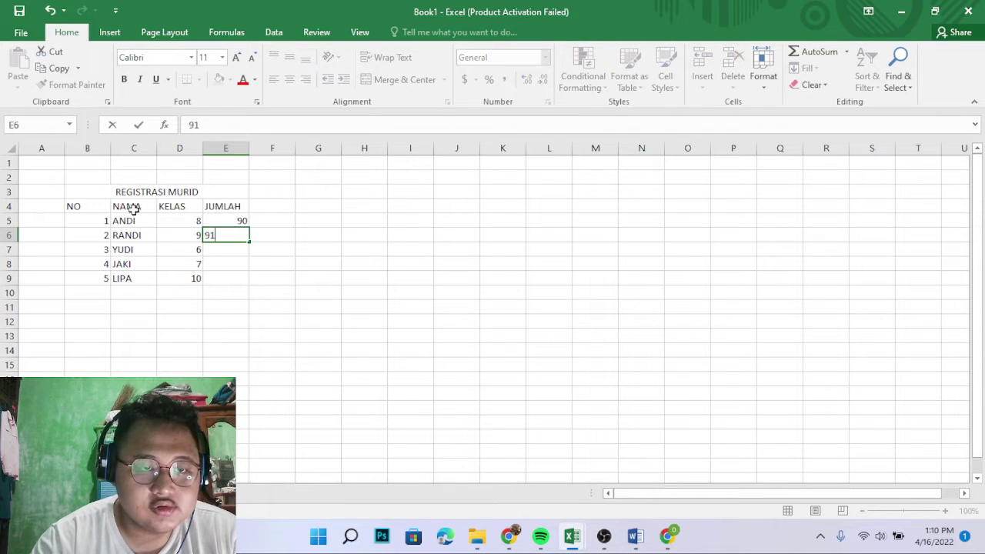
{"action": "type", "text": " 92 83 "}
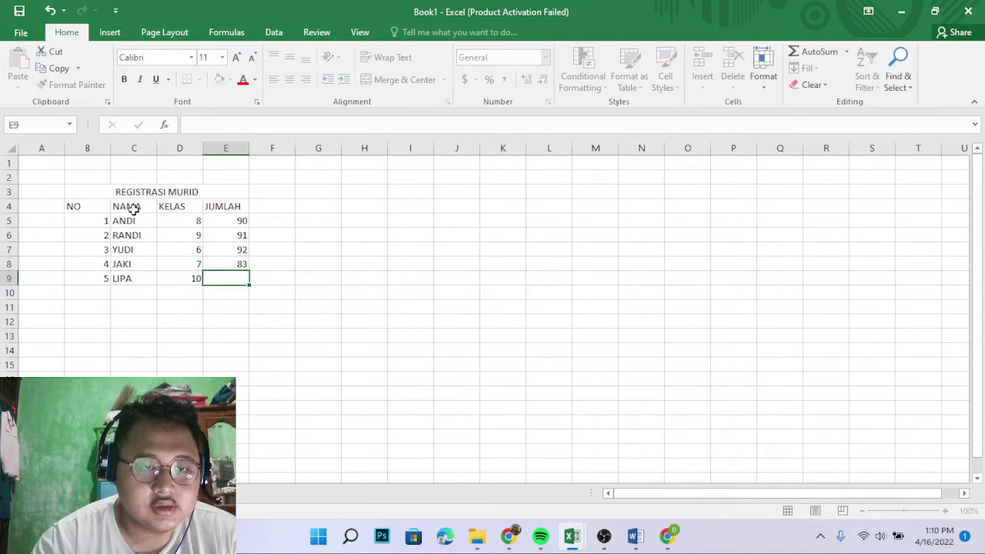
{"action": "type", "text": "21"}
{"action": "key", "text": "Return"}
{"action": "key", "text": "Up"}
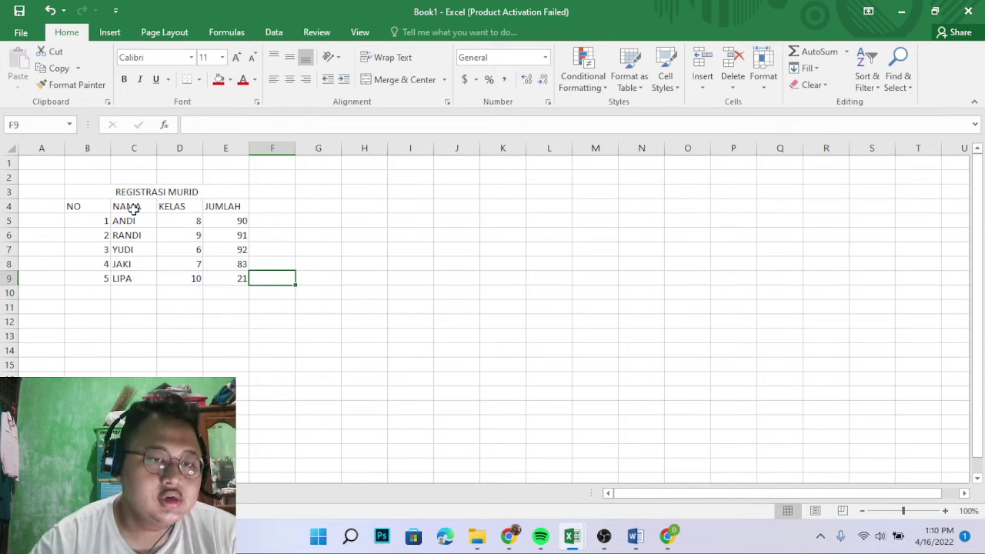
{"action": "key", "text": "Up"}
{"action": "key", "text": "Up"}
{"action": "key", "text": "Up"}
{"action": "key", "text": "Up"}
{"action": "key", "text": "Up"}
{"action": "key", "text": "Up"}
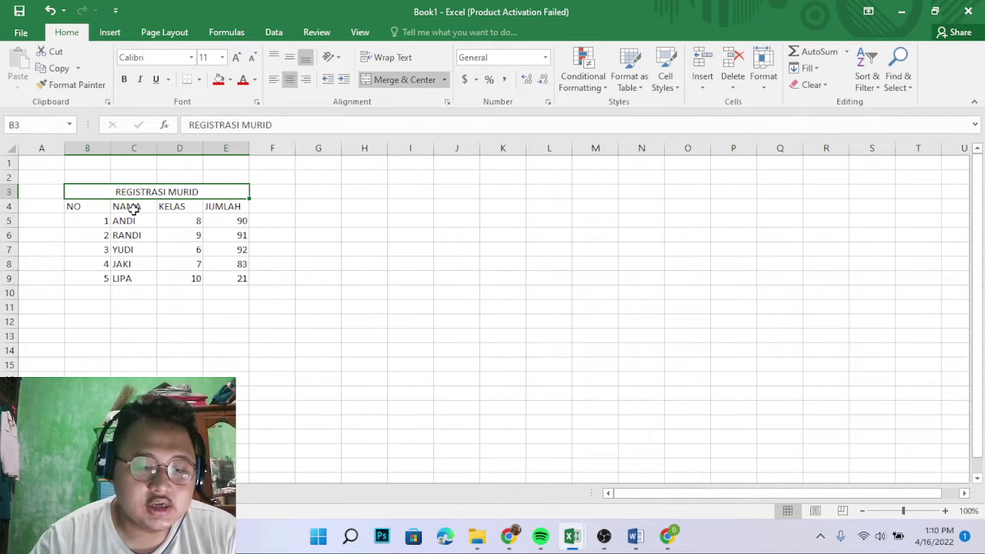
Step: Cut the whole table and paste it starting at cell H3
{"action": "key", "text": "shift+Down"}
{"action": "key", "text": "shift+Down"}
{"action": "key", "text": "shift+Down"}
{"action": "key", "text": "shift+Down"}
{"action": "key", "text": "shift+Down"}
{"action": "key", "text": "shift+Down"}
{"action": "key", "text": "ctrl+x"}
{"action": "key", "text": "Right"}
{"action": "key", "text": "Right"}
{"action": "key", "text": "Right"}
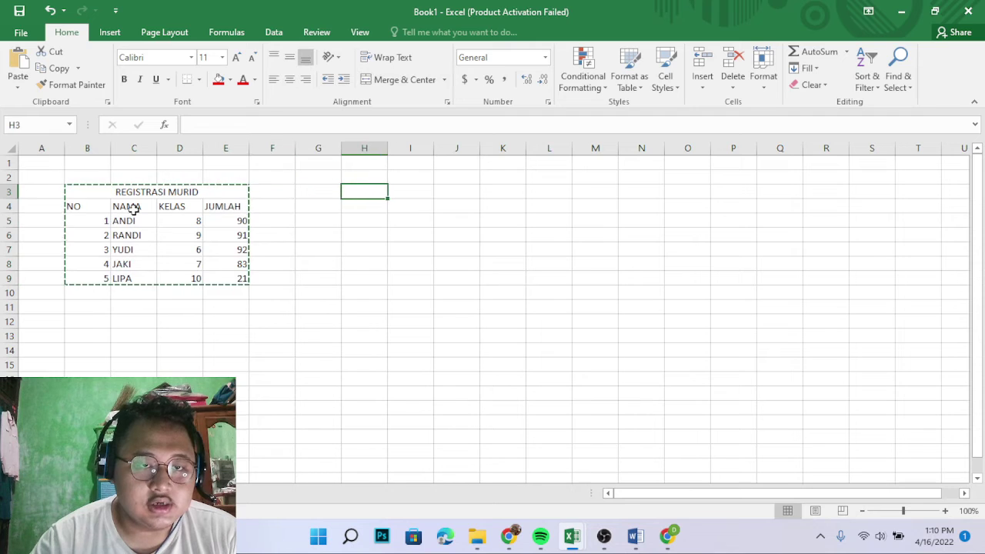
{"action": "key", "text": "ctrl+v"}
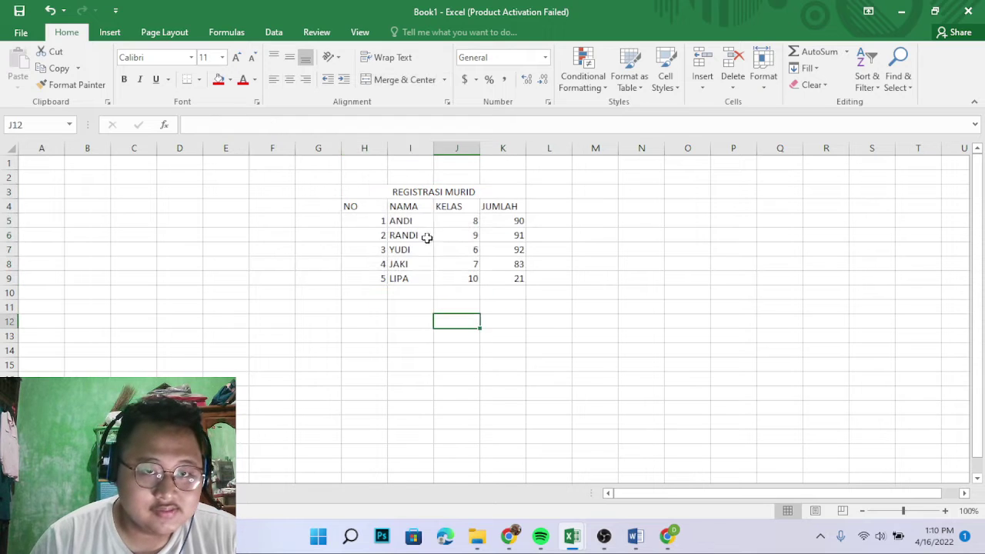
Step: Apply All Borders to the moved table in H3:K9
{"action": "left_click_drag", "start_coordinate": [431, 193], "coordinate": [443, 281]}
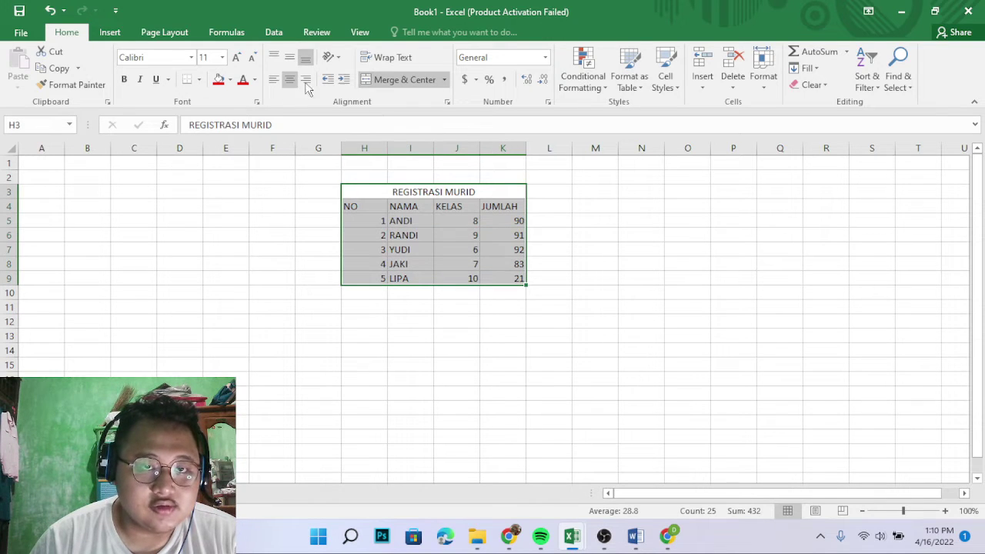
{"action": "left_click", "coordinate": [199, 79]}
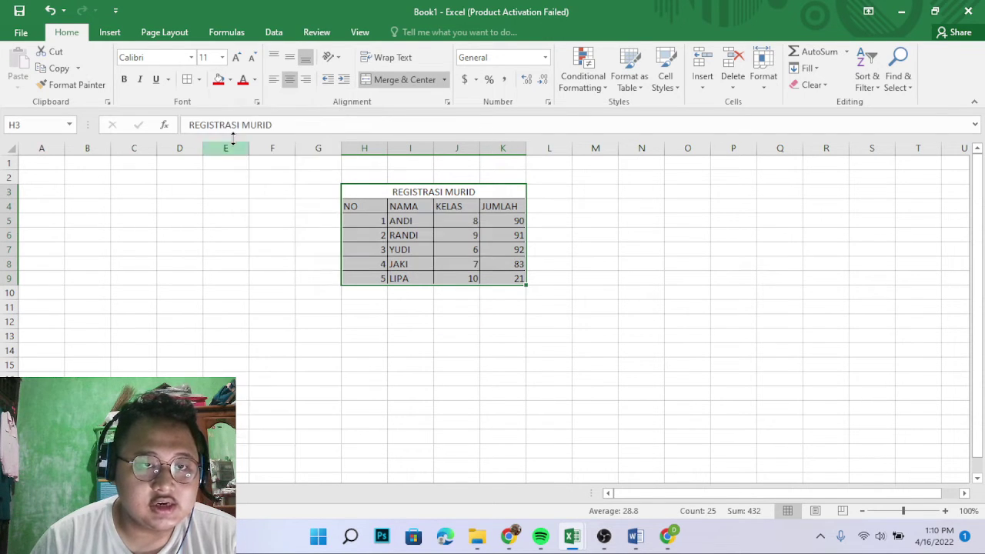
{"action": "left_click", "coordinate": [220, 203]}
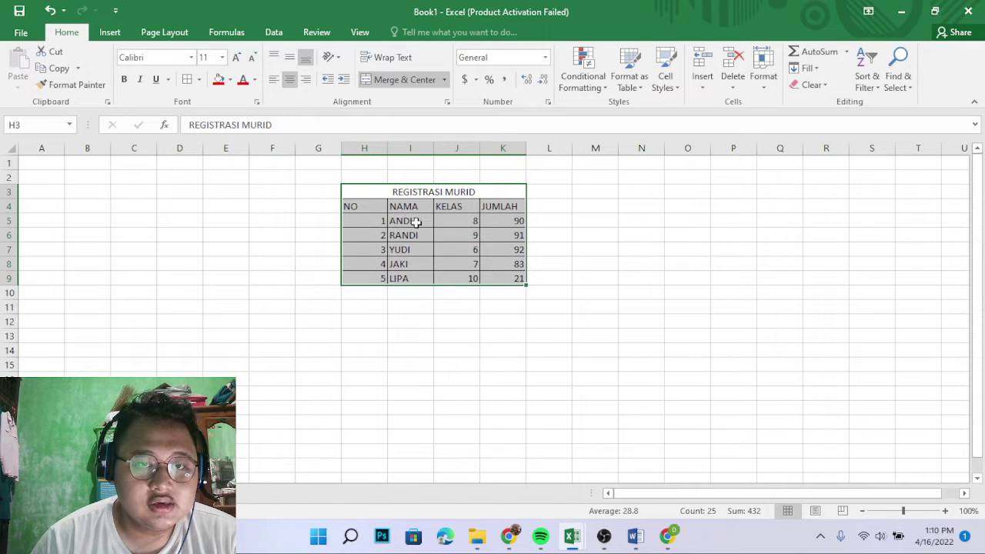
{"action": "left_click", "coordinate": [431, 255]}
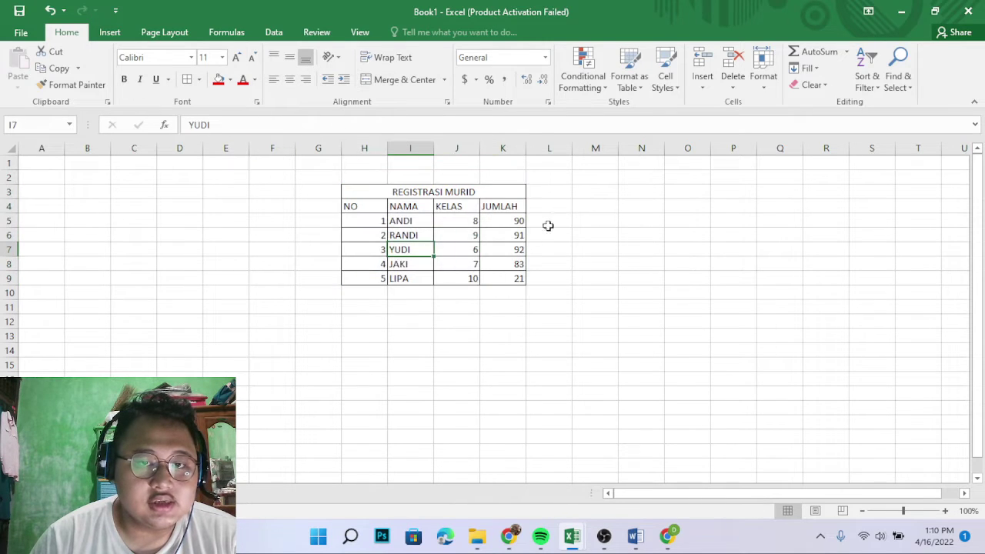
{"action": "left_click", "coordinate": [587, 223]}
Step: Insert an empty 2-D line chart right of the table and open its Select Data Source dialog
{"action": "left_click", "coordinate": [115, 34]}
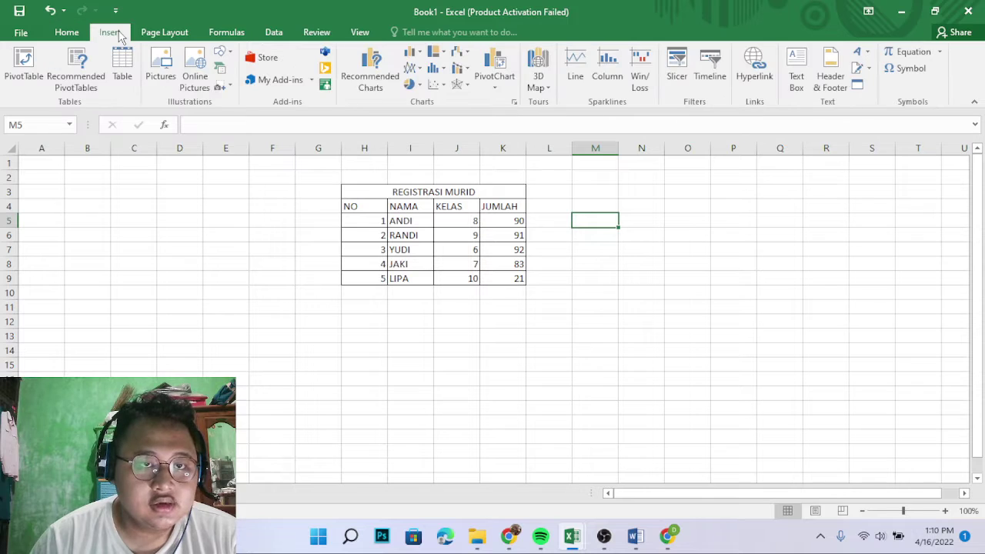
{"action": "left_click", "coordinate": [492, 89]}
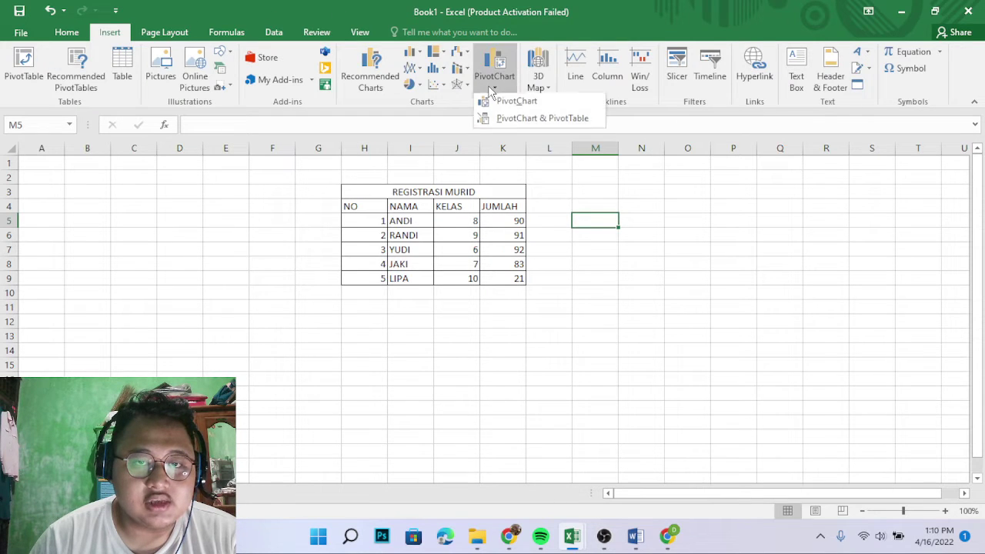
{"action": "left_click", "coordinate": [381, 115]}
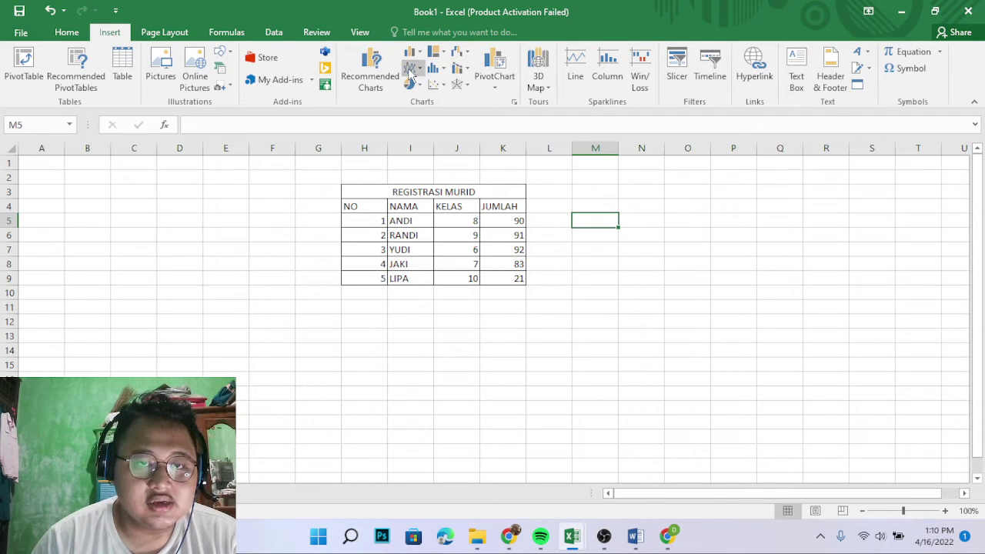
{"action": "left_click", "coordinate": [410, 69]}
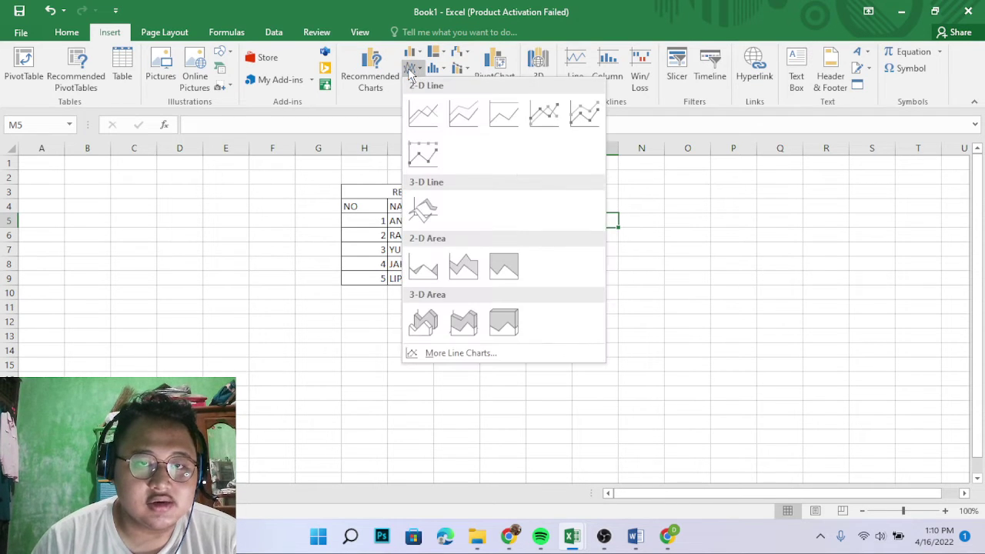
{"action": "left_click", "coordinate": [423, 118]}
{"action": "mouse_move", "coordinate": [455, 277]}
{"action": "left_mouse_down"}
{"action": "mouse_move", "coordinate": [658, 241]}
{"action": "mouse_move", "coordinate": [694, 244]}
{"action": "left_mouse_up"}
{"action": "double_click", "coordinate": [685, 233]}
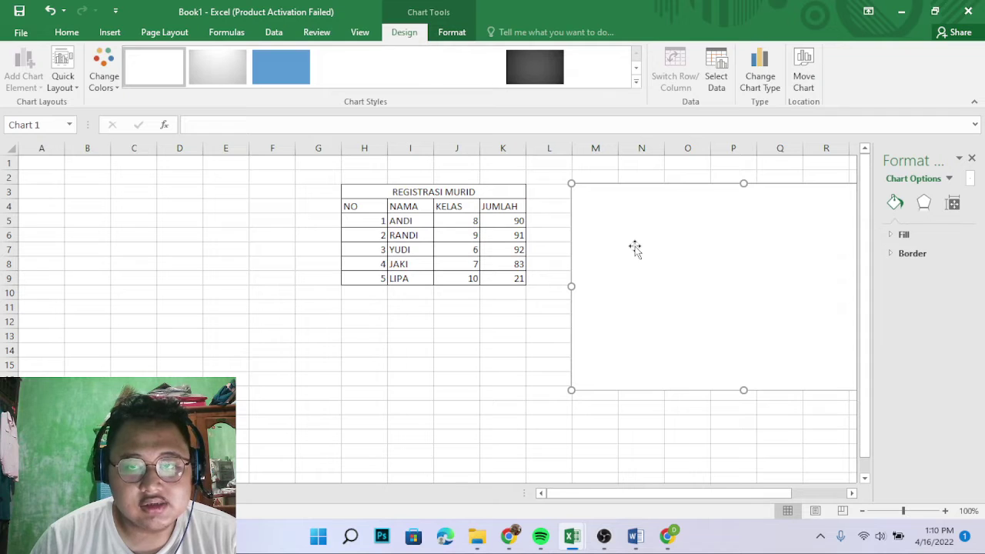
{"action": "left_click", "coordinate": [722, 77]}
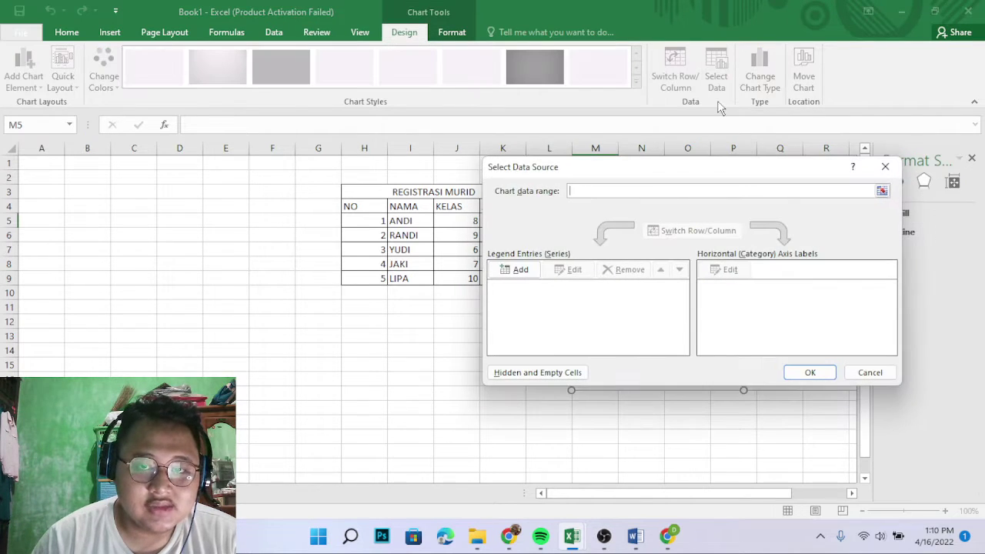
Step: Set the chart data range to J5:K9 for KELAS and JUMLAH and confirm it
{"action": "mouse_move", "coordinate": [564, 170]}
{"action": "left_mouse_down"}
{"action": "mouse_move", "coordinate": [654, 160]}
{"action": "mouse_move", "coordinate": [634, 162]}
{"action": "left_mouse_up"}
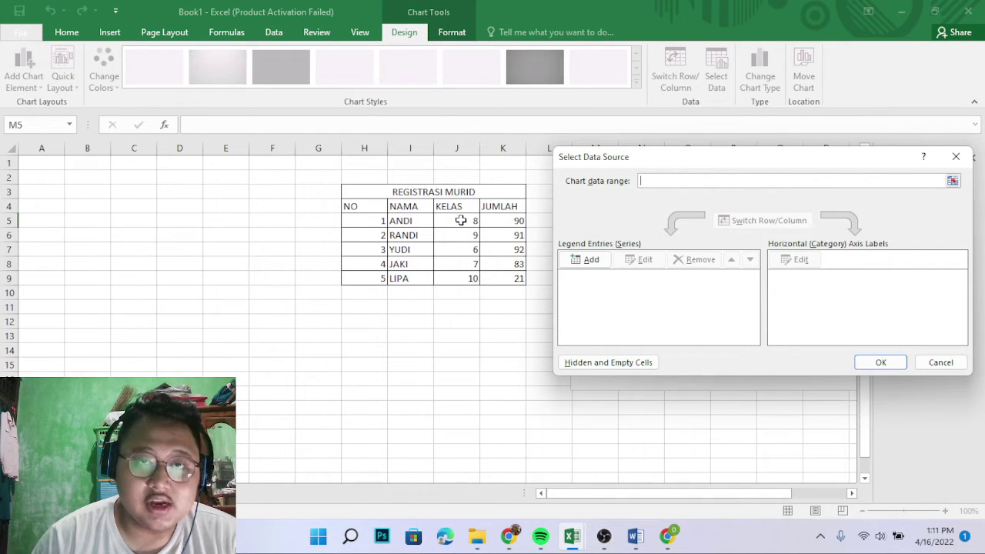
{"action": "left_click", "coordinate": [461, 220]}
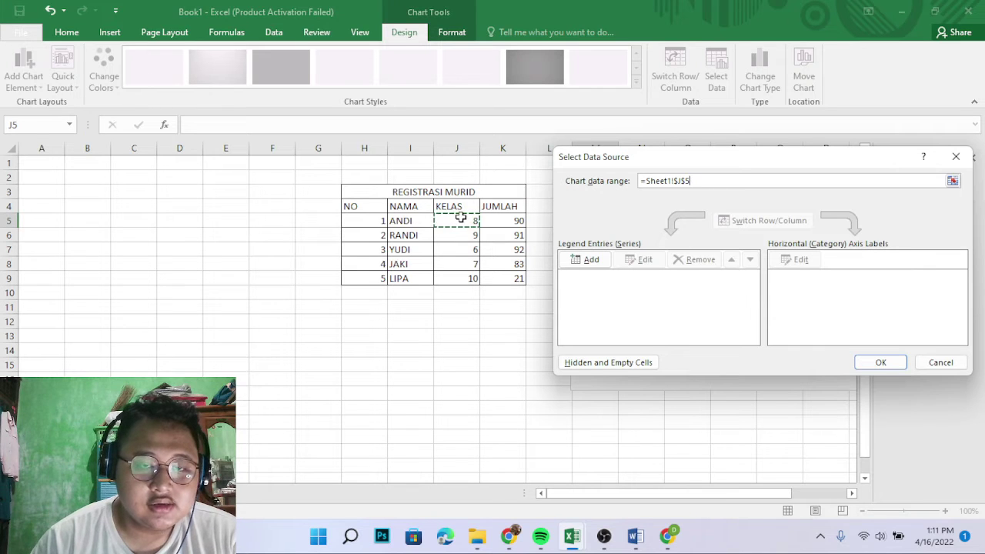
{"action": "key", "text": "shift+Down"}
{"action": "key", "text": "shift+Down"}
{"action": "key", "text": "shift+Down"}
{"action": "key", "text": "shift+Down"}
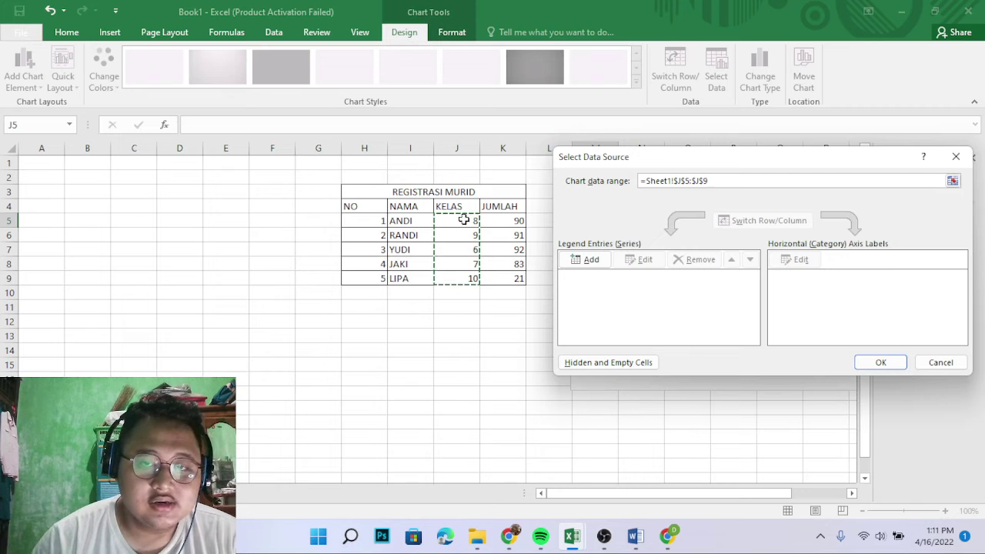
{"action": "left_click", "coordinate": [507, 221]}
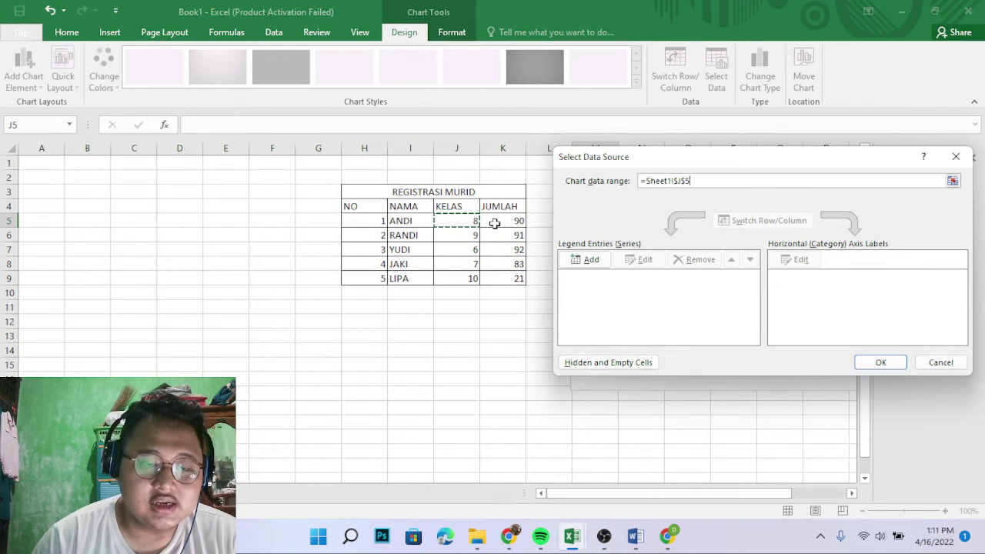
{"action": "left_click", "coordinate": [496, 224], "text": "ctrl"}
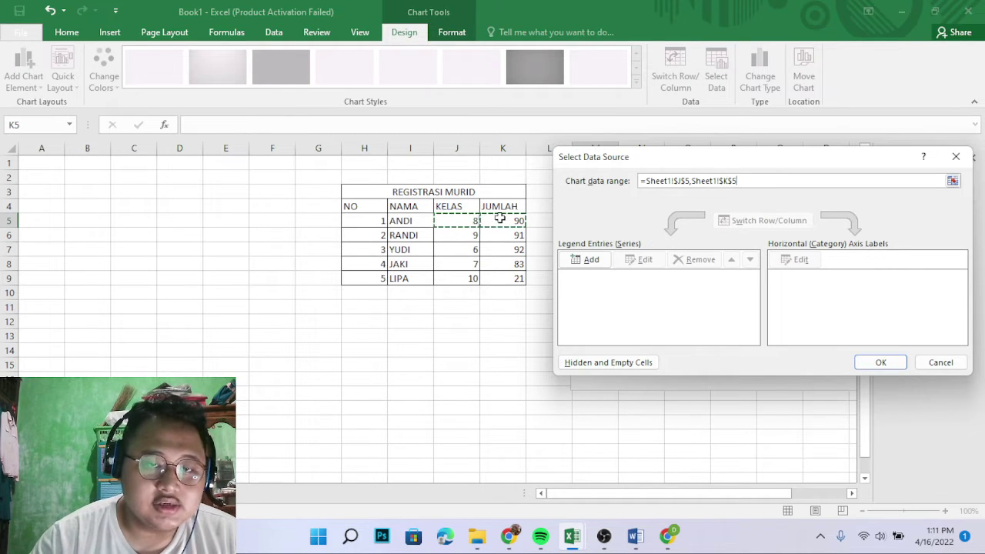
{"action": "key", "text": "shift+Left"}
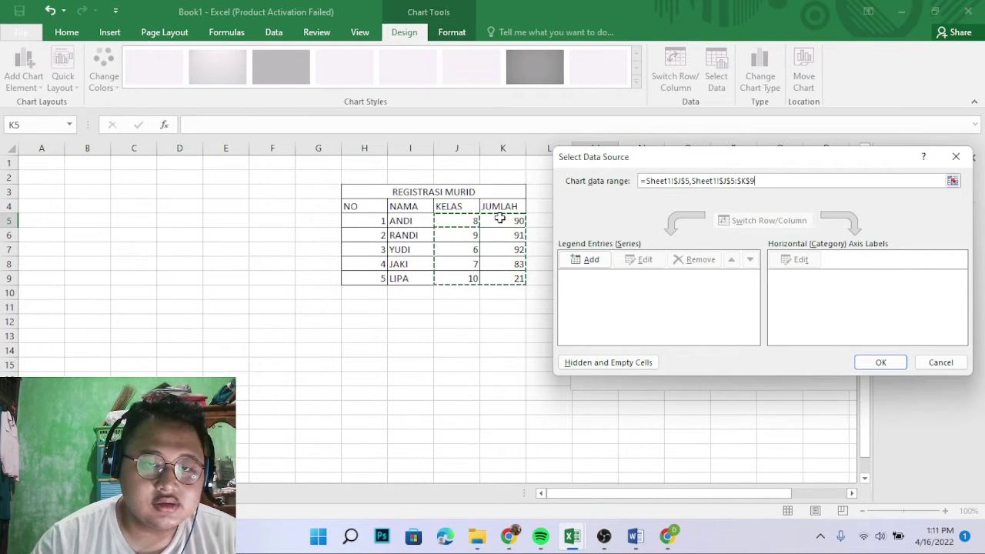
{"action": "key", "text": "Right"}
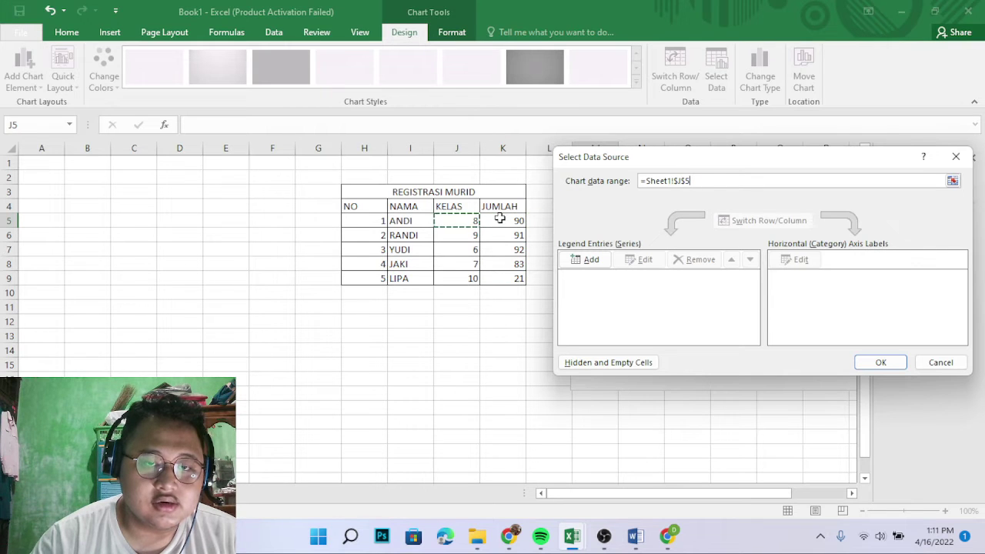
{"action": "left_click", "coordinate": [500, 219], "text": "ctrl"}
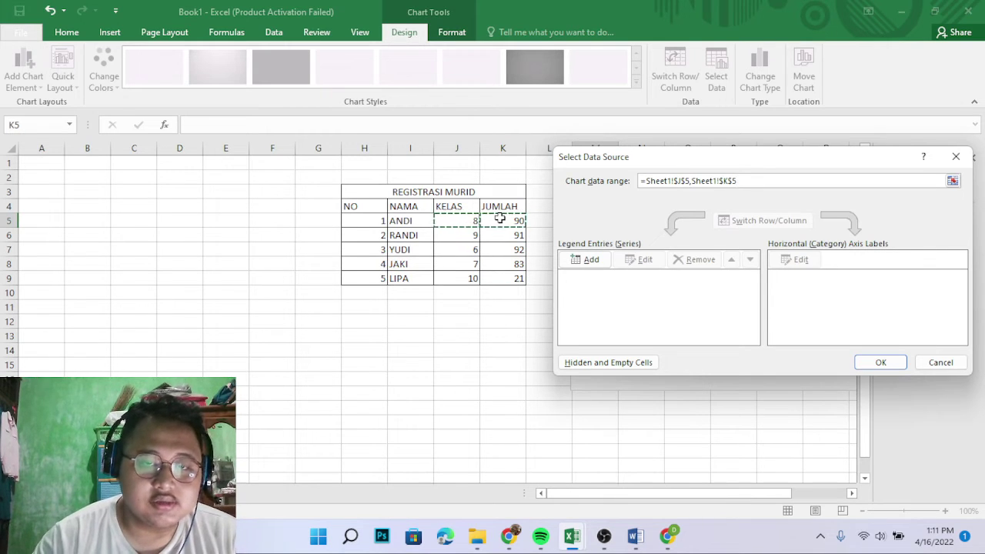
{"action": "key", "text": "ctrl+shift+Down"}
{"action": "key", "text": "ctrl+shift+Down"}
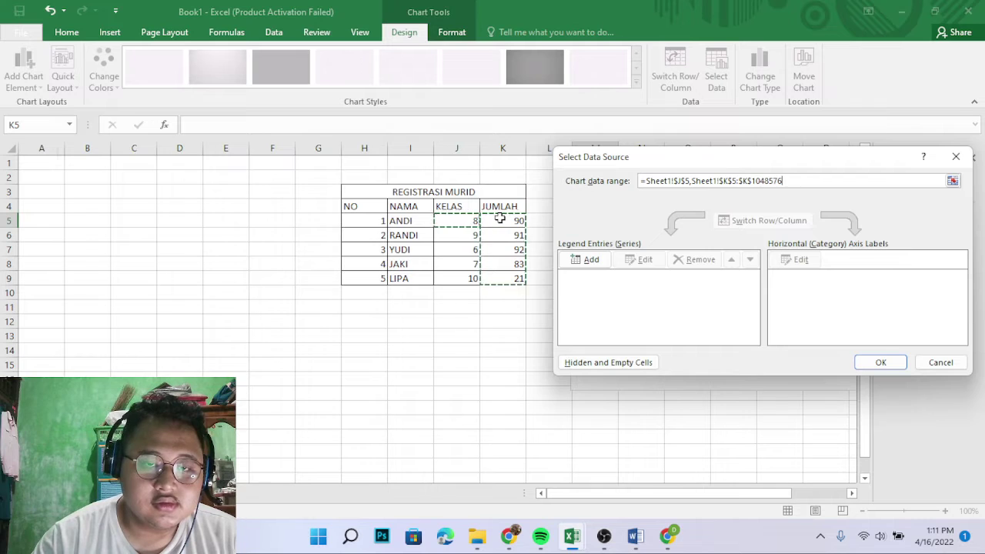
{"action": "key", "text": "ctrl+shift+Up"}
{"action": "key", "text": "Up"}
{"action": "key", "text": "Up"}
{"action": "key", "text": "Up"}
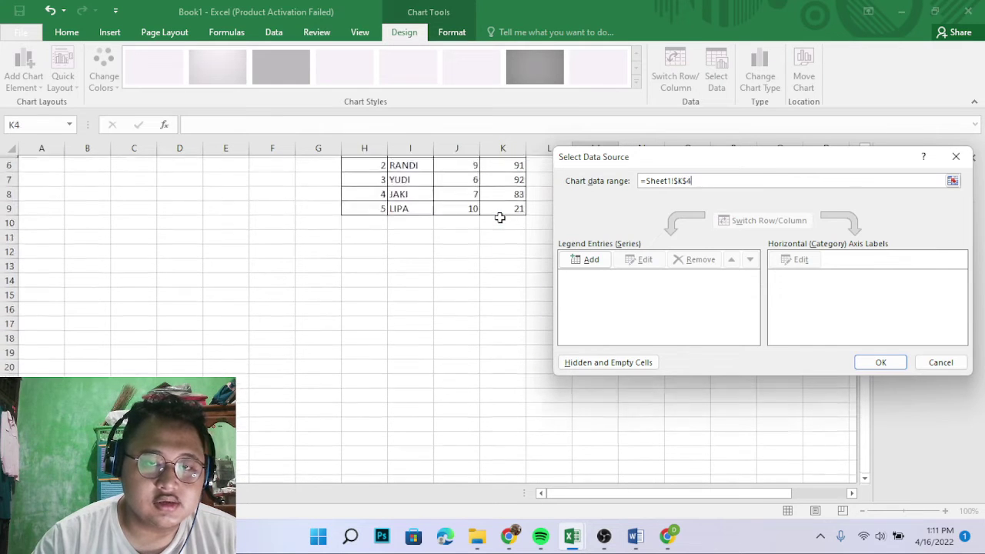
{"action": "key", "text": "Up"}
{"action": "key", "text": "Up"}
{"action": "key", "text": "Left"}
{"action": "key", "text": "Down"}
{"action": "key", "text": "Down"}
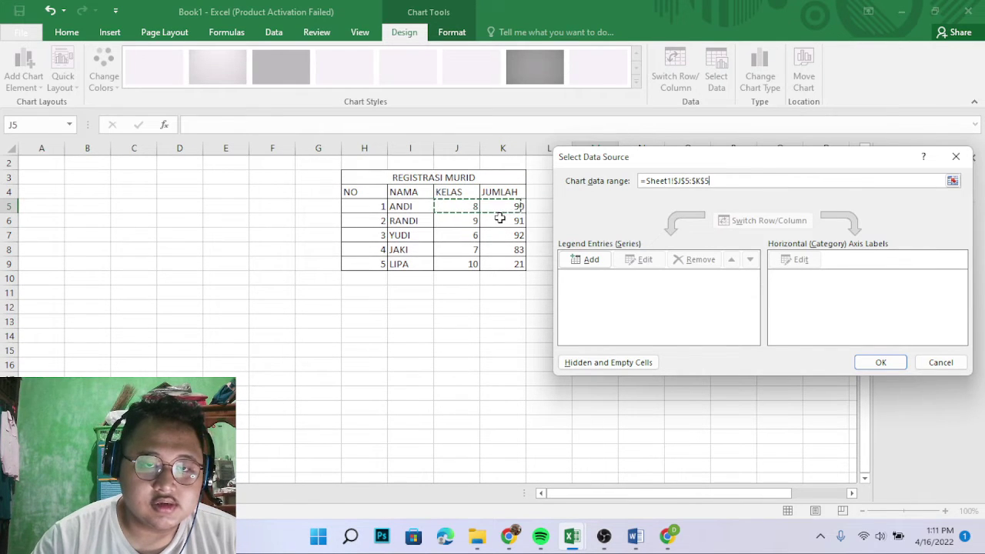
{"action": "key", "text": "shift+Down"}
{"action": "key", "text": "shift+Down"}
{"action": "key", "text": "shift+Down"}
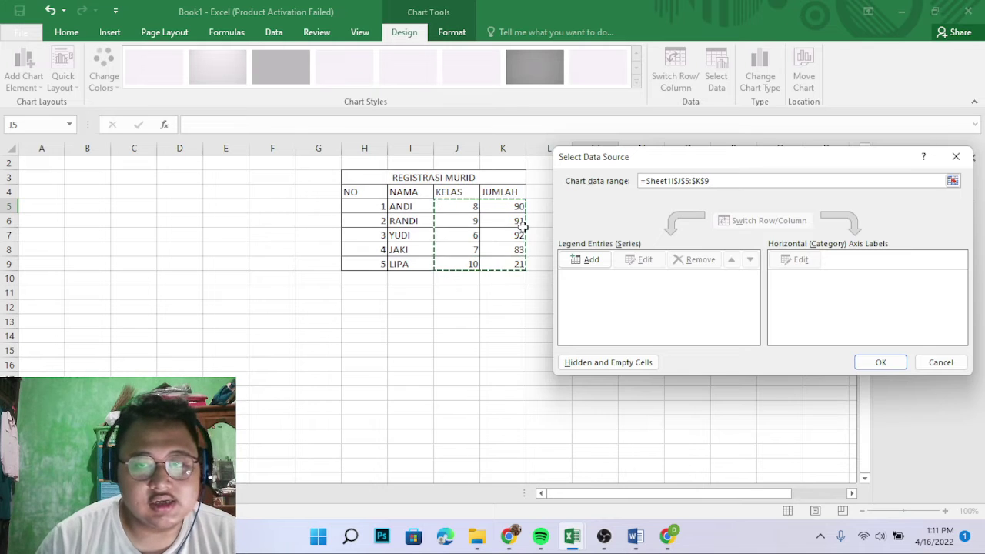
{"action": "left_click", "coordinate": [884, 360]}
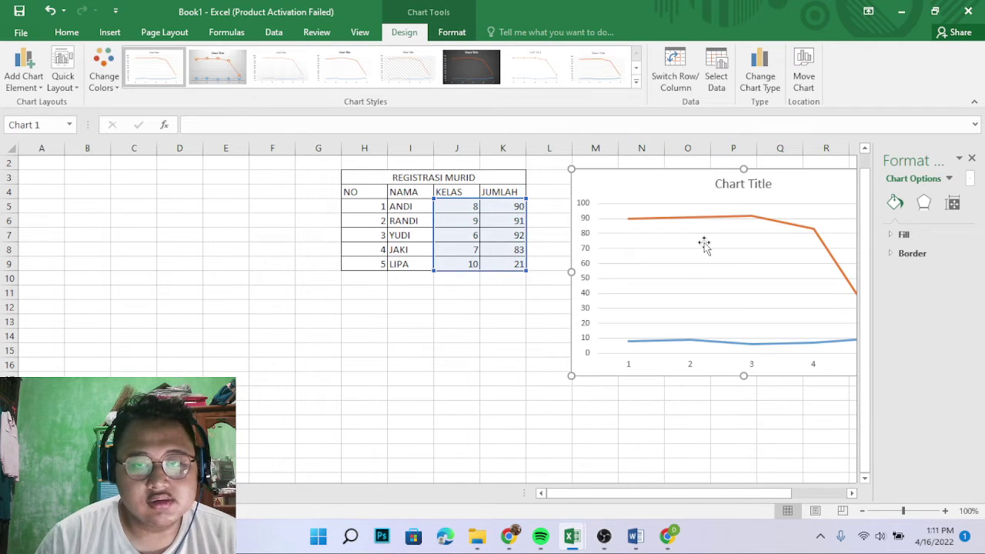
Step: Reposition the trial chart, then delete it
{"action": "left_click_drag", "start_coordinate": [611, 493], "coordinate": [654, 493]}
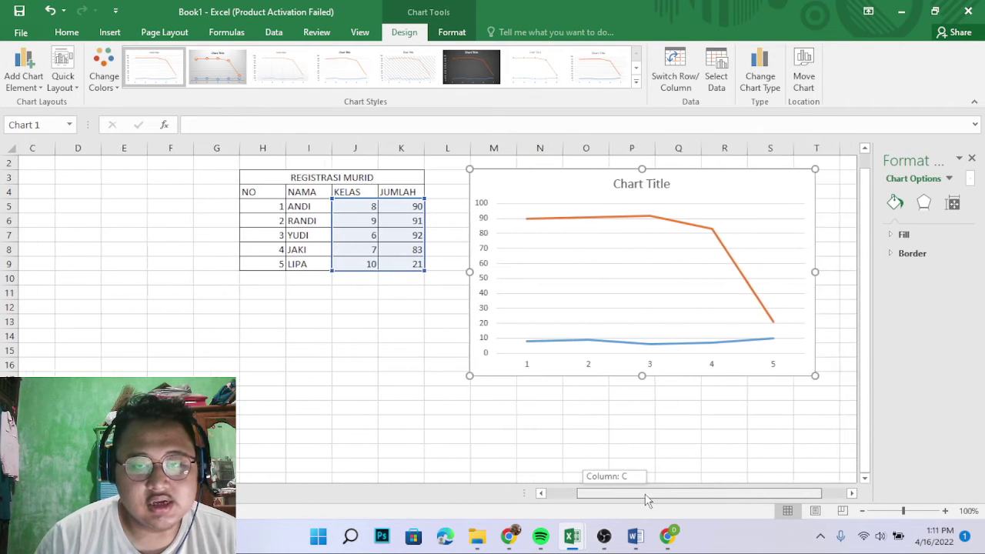
{"action": "mouse_move", "coordinate": [556, 173]}
{"action": "left_mouse_down"}
{"action": "mouse_move", "coordinate": [529, 161]}
{"action": "mouse_move", "coordinate": [523, 180]}
{"action": "left_mouse_up"}
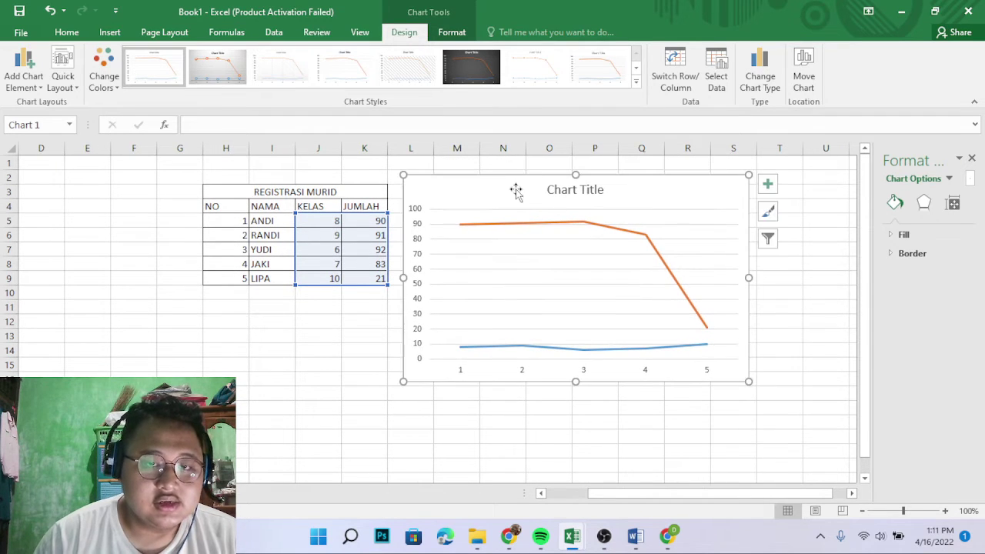
{"action": "key", "text": "Delete"}
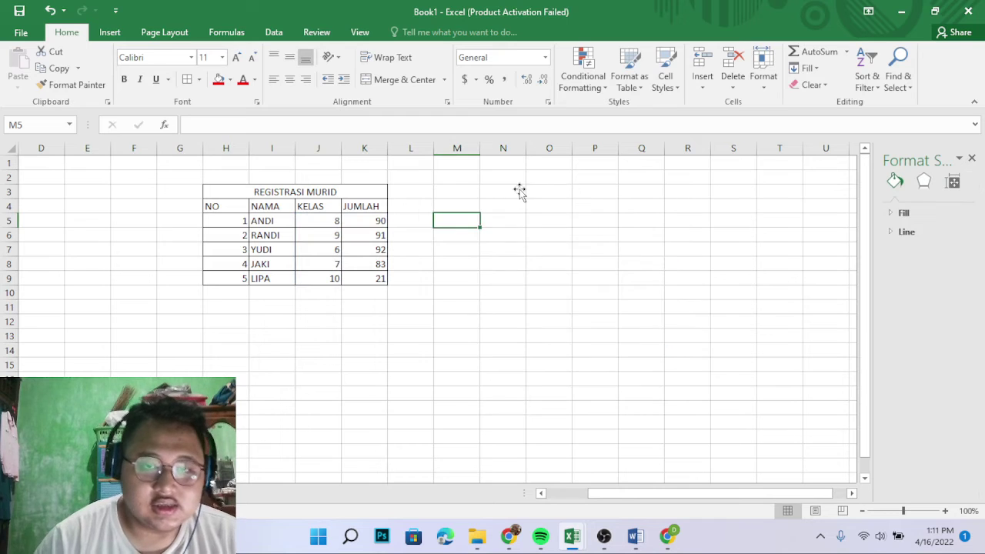
Step: Insert another 2-D line chart beside the table and open its data source settings
{"action": "left_click", "coordinate": [109, 32]}
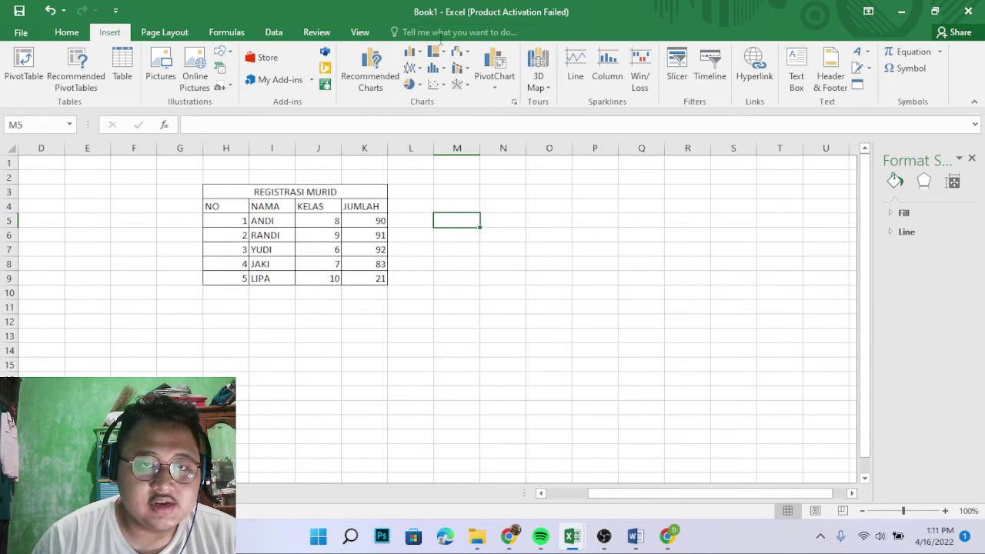
{"action": "left_click", "coordinate": [413, 71]}
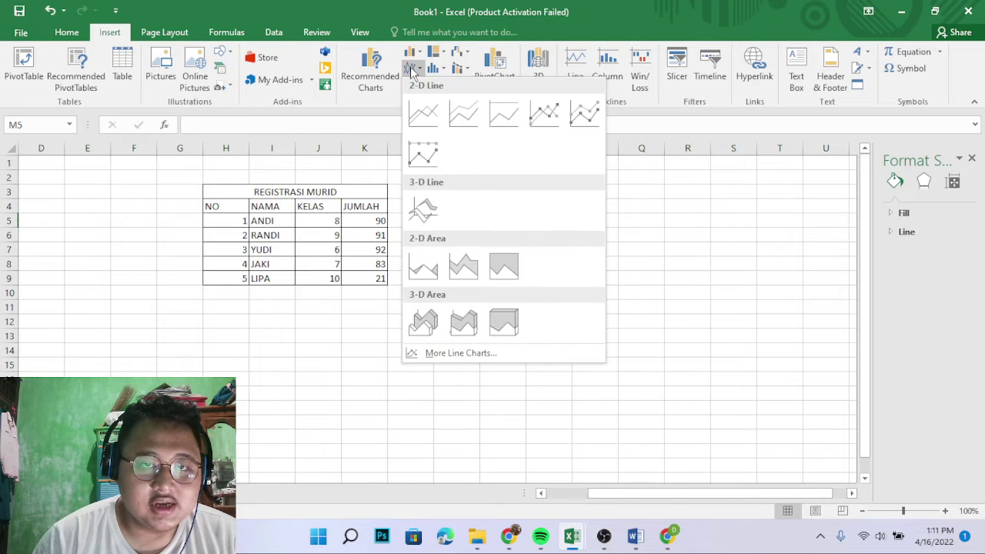
{"action": "left_click", "coordinate": [418, 104]}
{"action": "left_click_drag", "start_coordinate": [448, 279], "coordinate": [571, 234]}
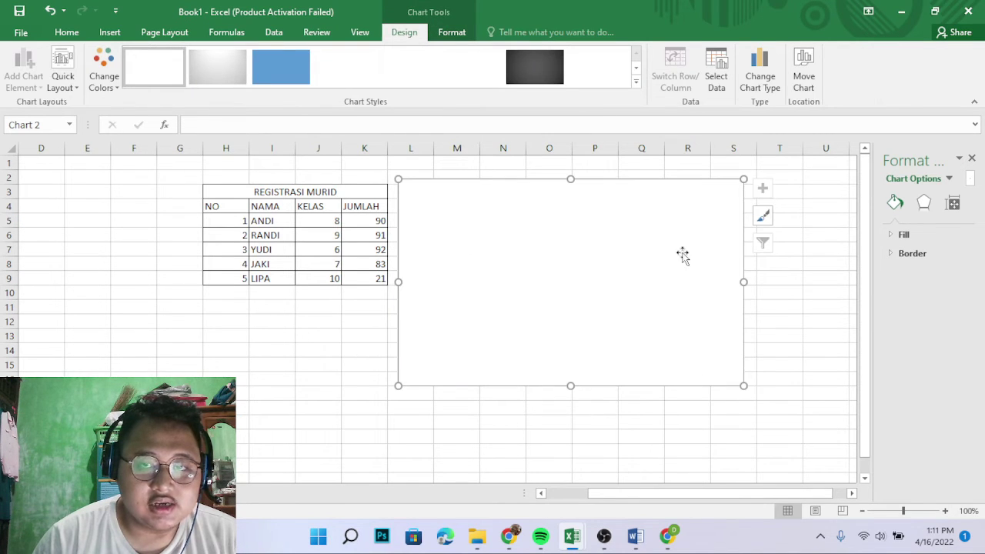
{"action": "left_click", "coordinate": [704, 73]}
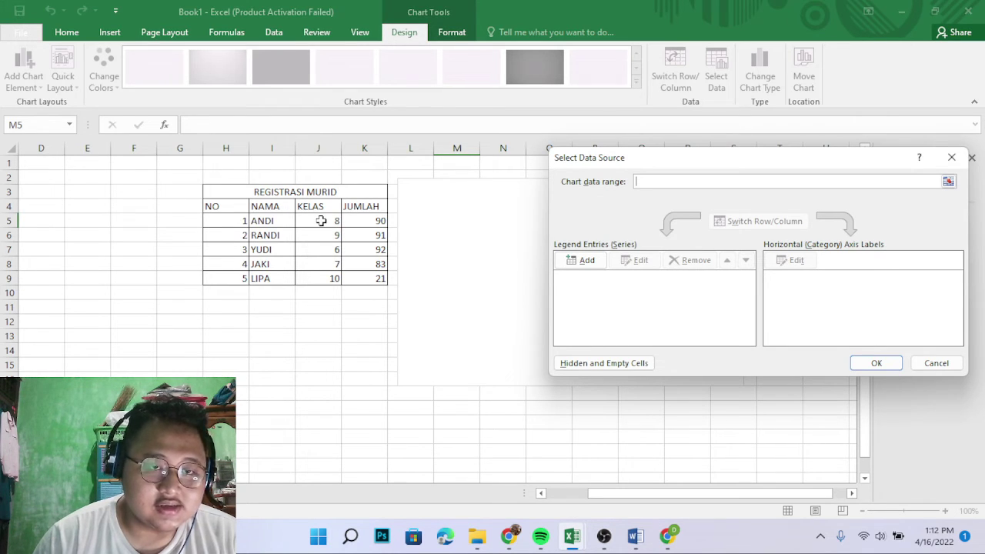
Step: Build the chart range from J5, K5:K9 and J6:J9 and apply it
{"action": "left_click", "coordinate": [320, 220]}
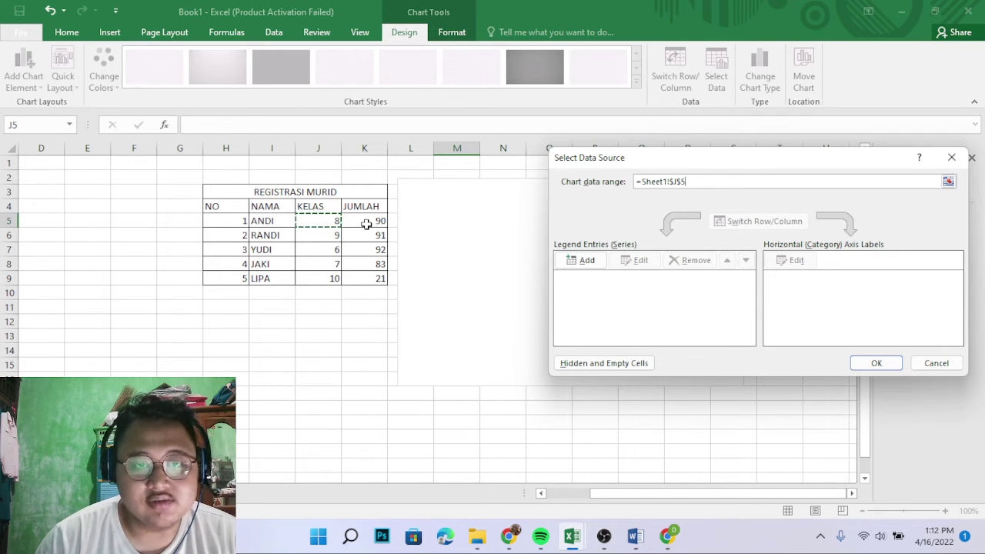
{"action": "left_click", "coordinate": [366, 224], "text": "ctrl"}
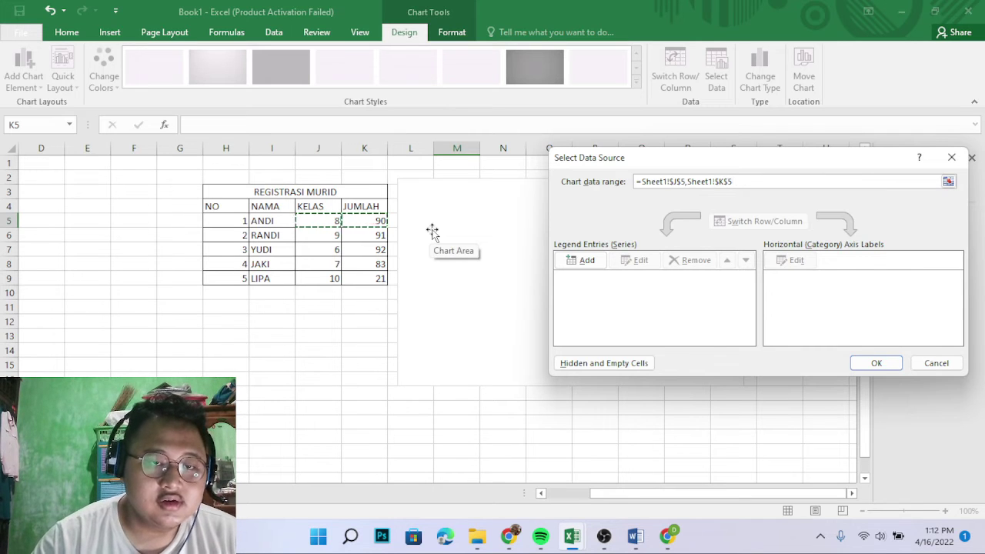
{"action": "key", "text": "shift+Down"}
{"action": "key", "text": "shift+Down"}
{"action": "key", "text": "shift+Down"}
{"action": "key", "text": "shift+Down"}
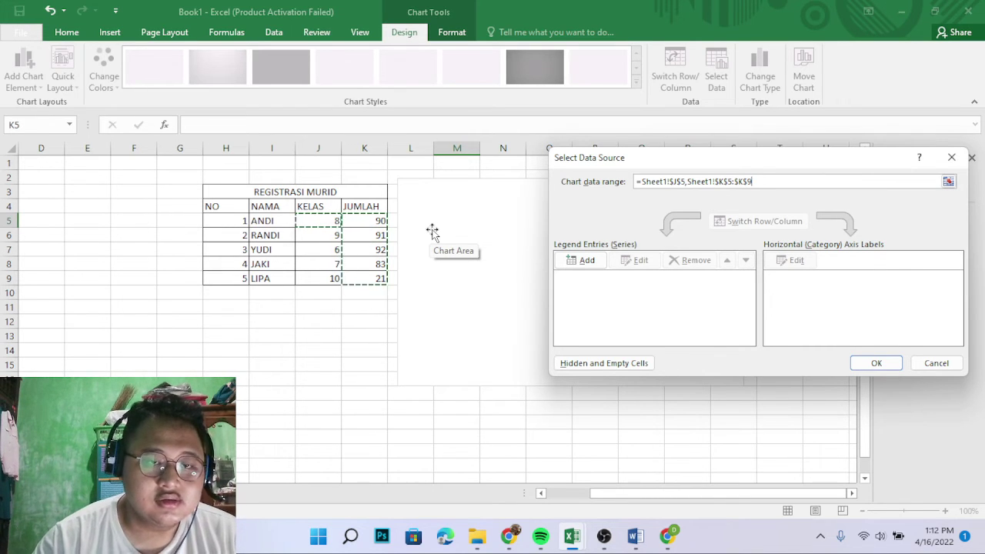
{"action": "left_click", "coordinate": [341, 234], "text": "ctrl"}
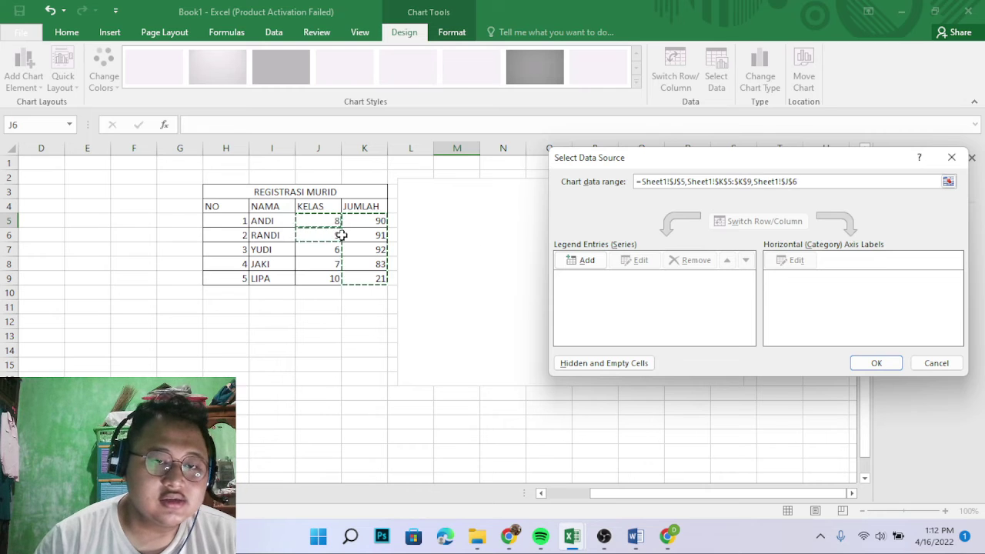
{"action": "key", "text": "shift+Down"}
{"action": "key", "text": "shift+Down"}
{"action": "key", "text": "shift+Down"}
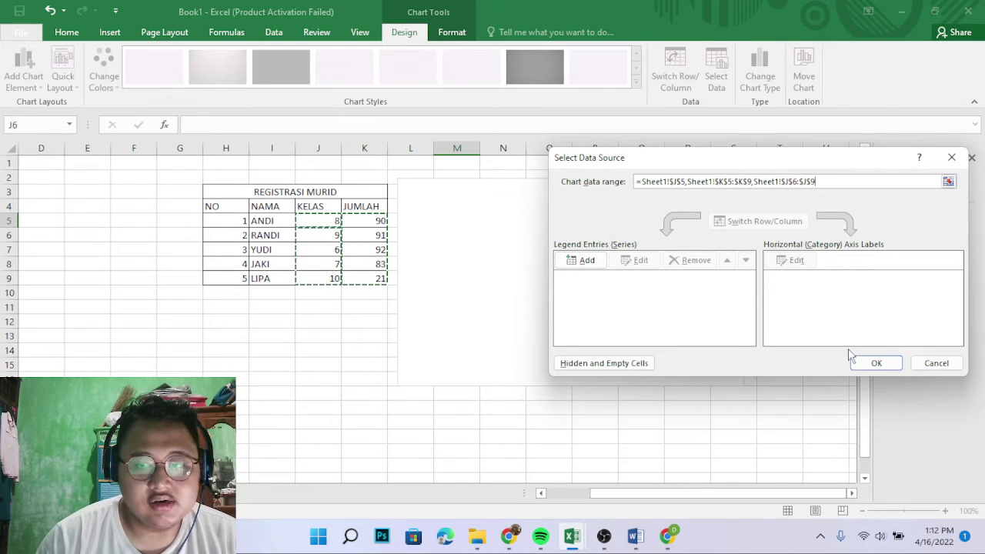
{"action": "left_click", "coordinate": [875, 362]}
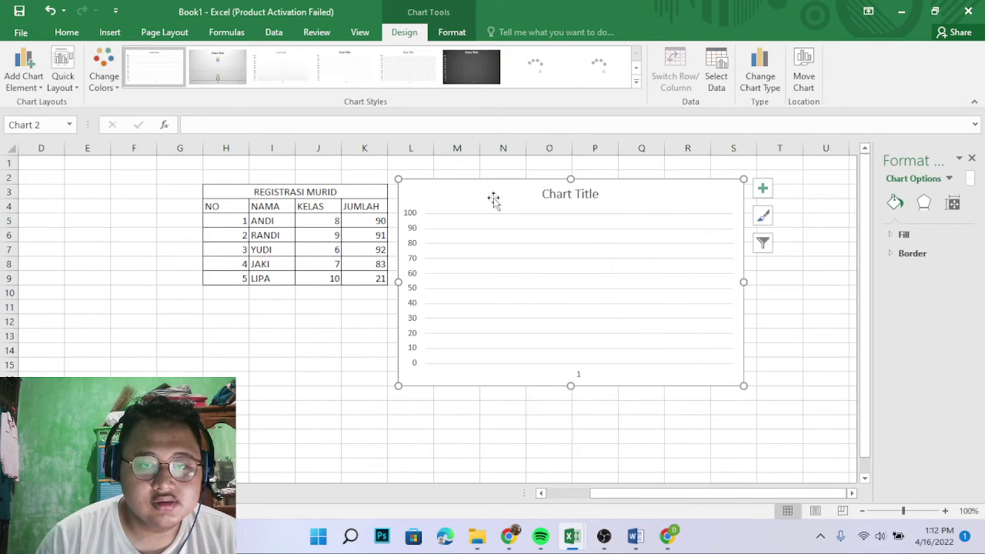
Step: Delete the empty chart, leaving only the bordered table
{"action": "left_click_drag", "start_coordinate": [485, 200], "coordinate": [493, 200]}
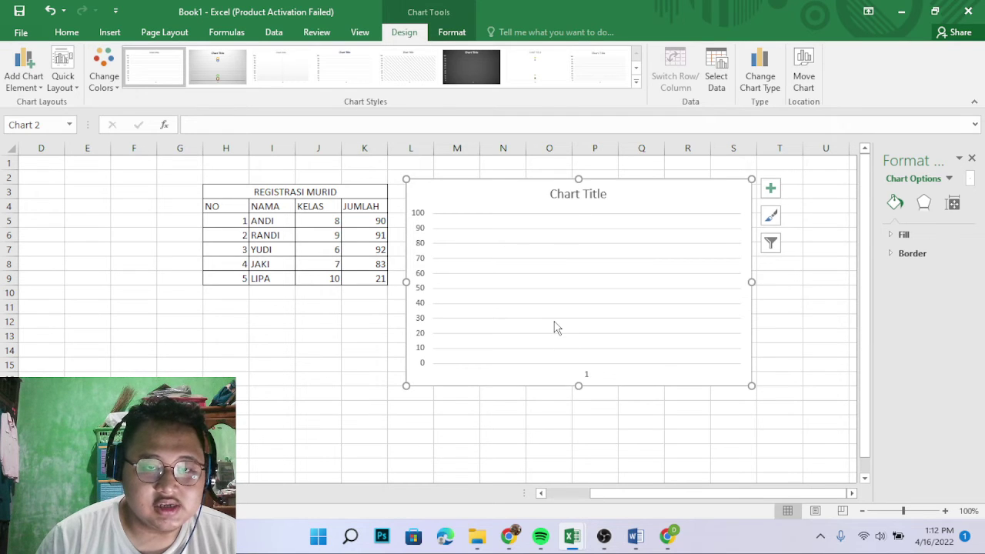
{"action": "scroll", "coordinate": [557, 328], "scroll_direction": "down", "scroll_amount": 3}
{"action": "scroll", "coordinate": [531, 269], "scroll_direction": "up", "scroll_amount": 3}
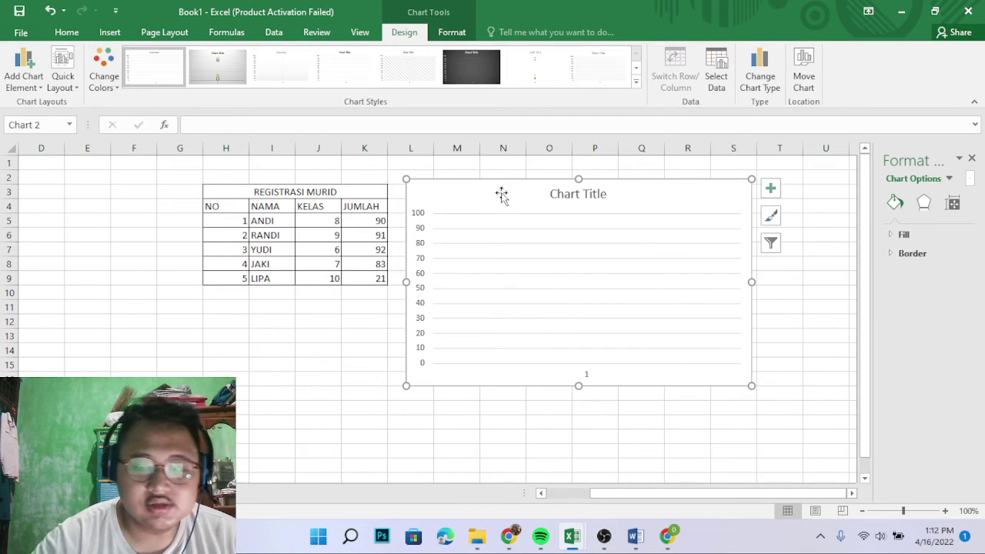
{"action": "key", "text": "Delete"}
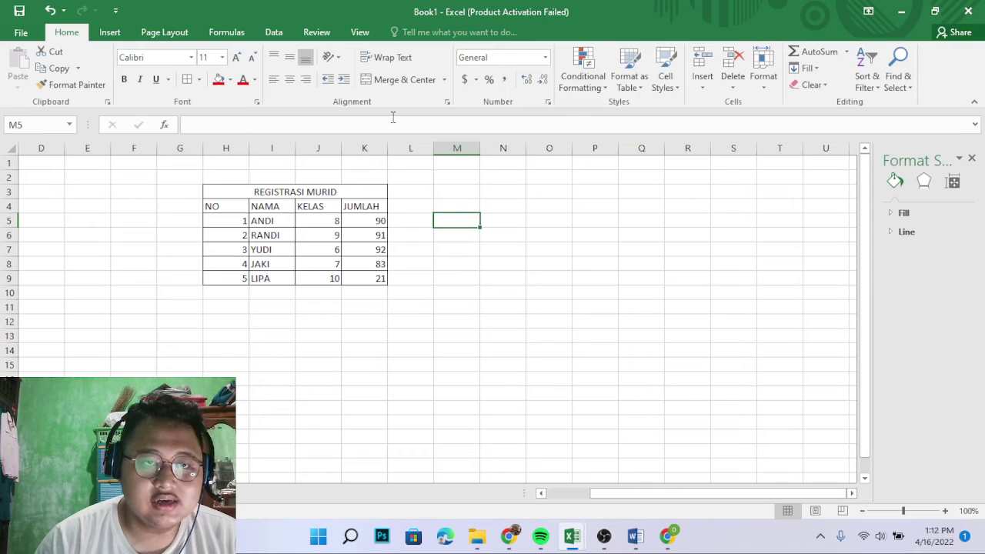
Step: Insert a new 2-D line chart beside the table
{"action": "left_click", "coordinate": [109, 31]}
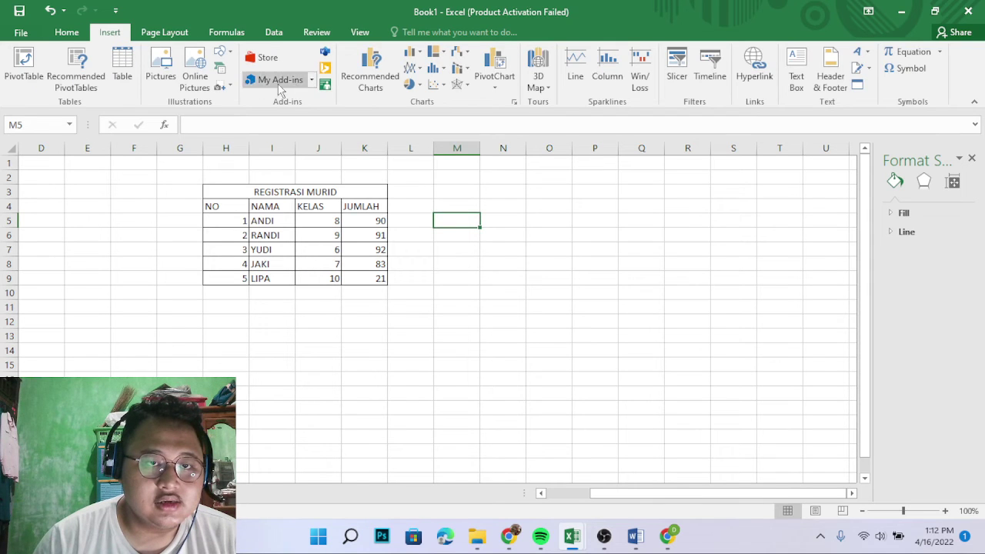
{"action": "left_click", "coordinate": [410, 68]}
{"action": "left_click", "coordinate": [464, 110]}
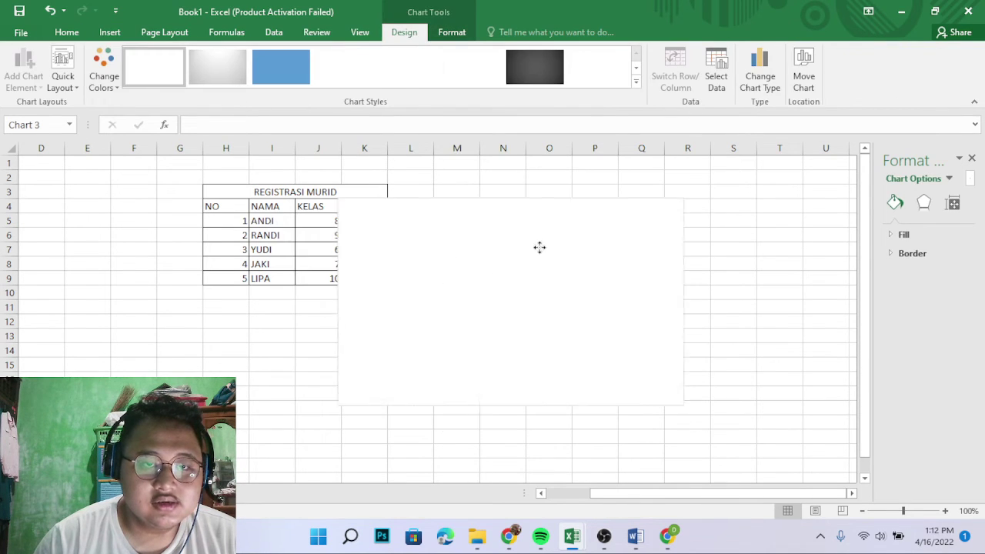
Step: Set the chart data range to J5:K9 so KELAS and JUMLAH plot as two lines
{"action": "left_click", "coordinate": [716, 74]}
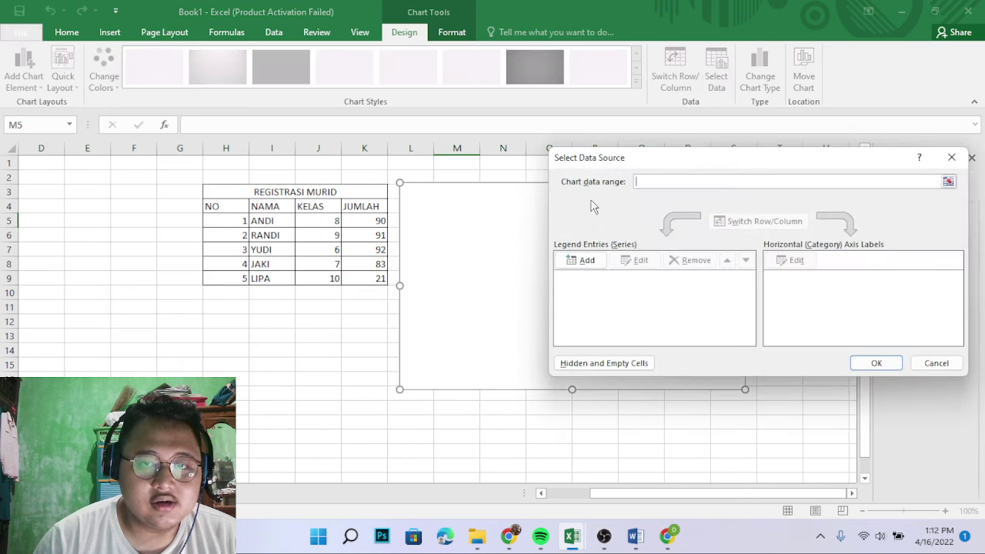
{"action": "left_click", "coordinate": [319, 220]}
{"action": "key", "text": "shift+Right"}
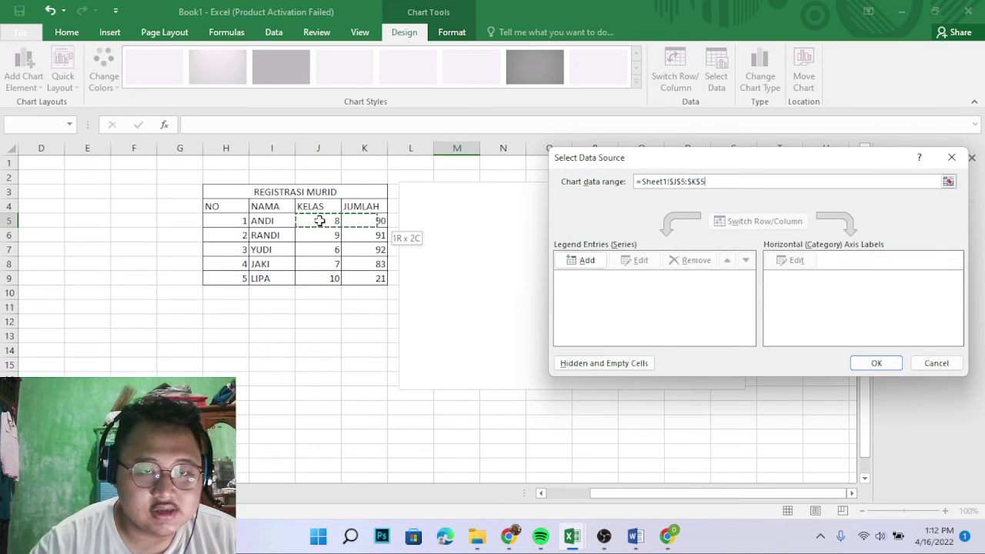
{"action": "key", "text": "shift+Down"}
{"action": "key", "text": "shift+Down"}
{"action": "key", "text": "shift+Down"}
{"action": "key", "text": "shift+Down"}
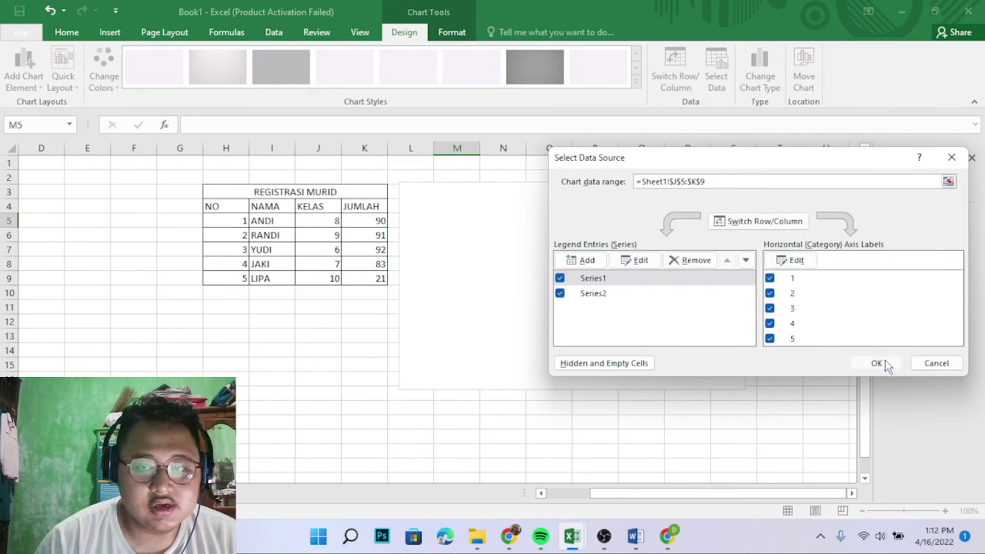
{"action": "left_click", "coordinate": [880, 362]}
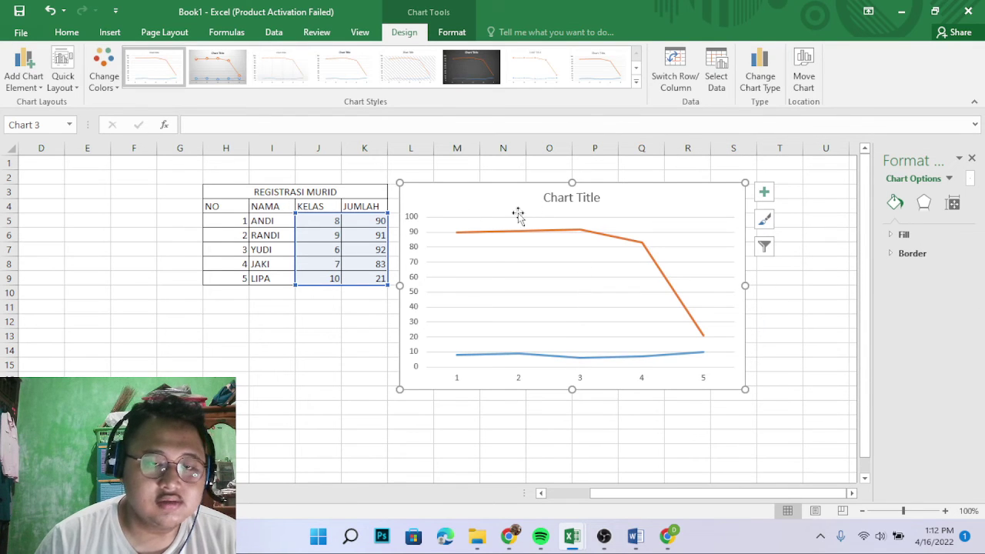